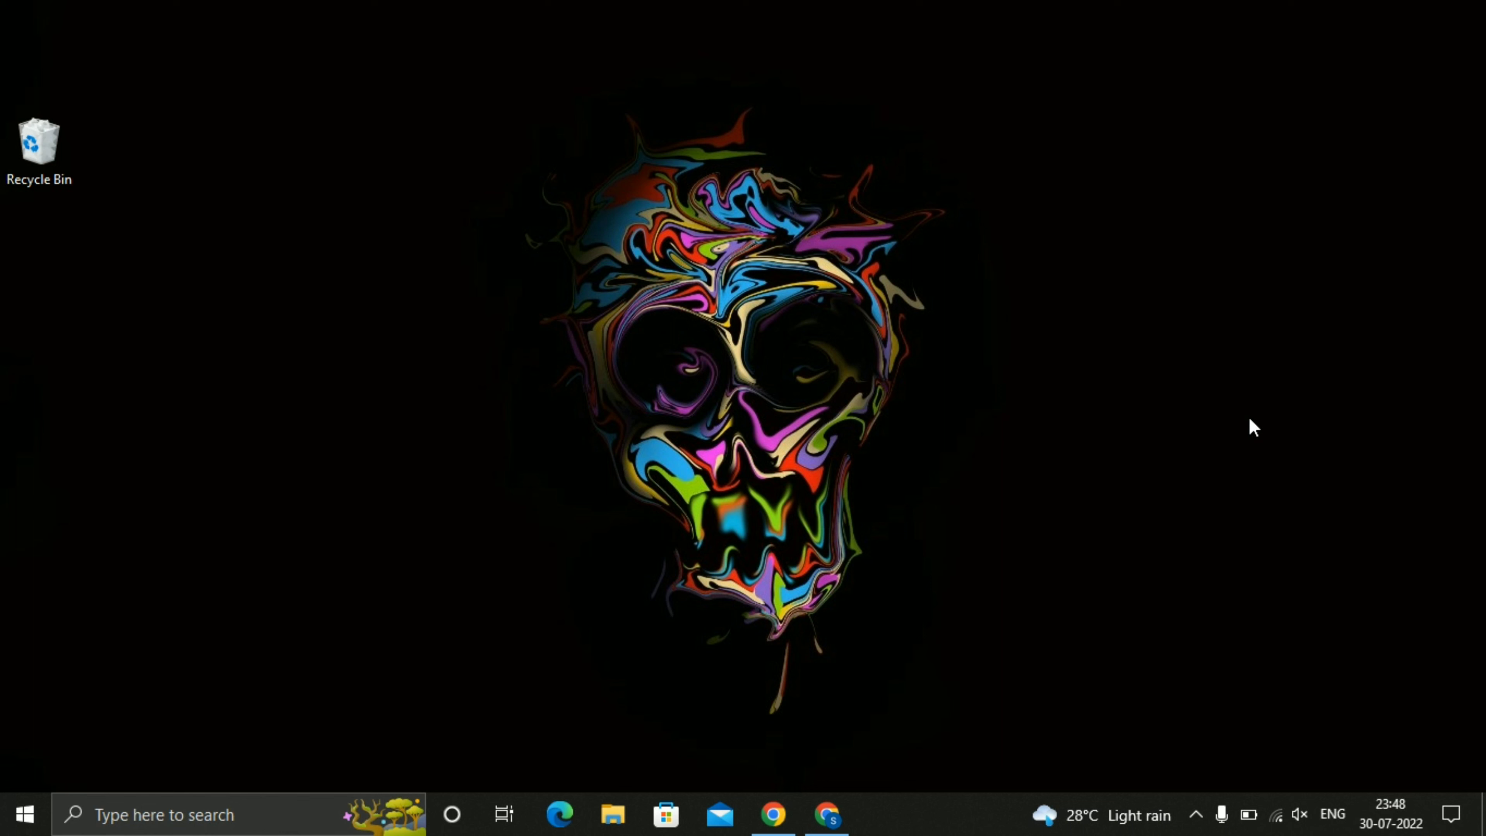
Open the Chrome browser and search the web for "eclipse download".
{"action": "left_click", "coordinate": [841, 823]}
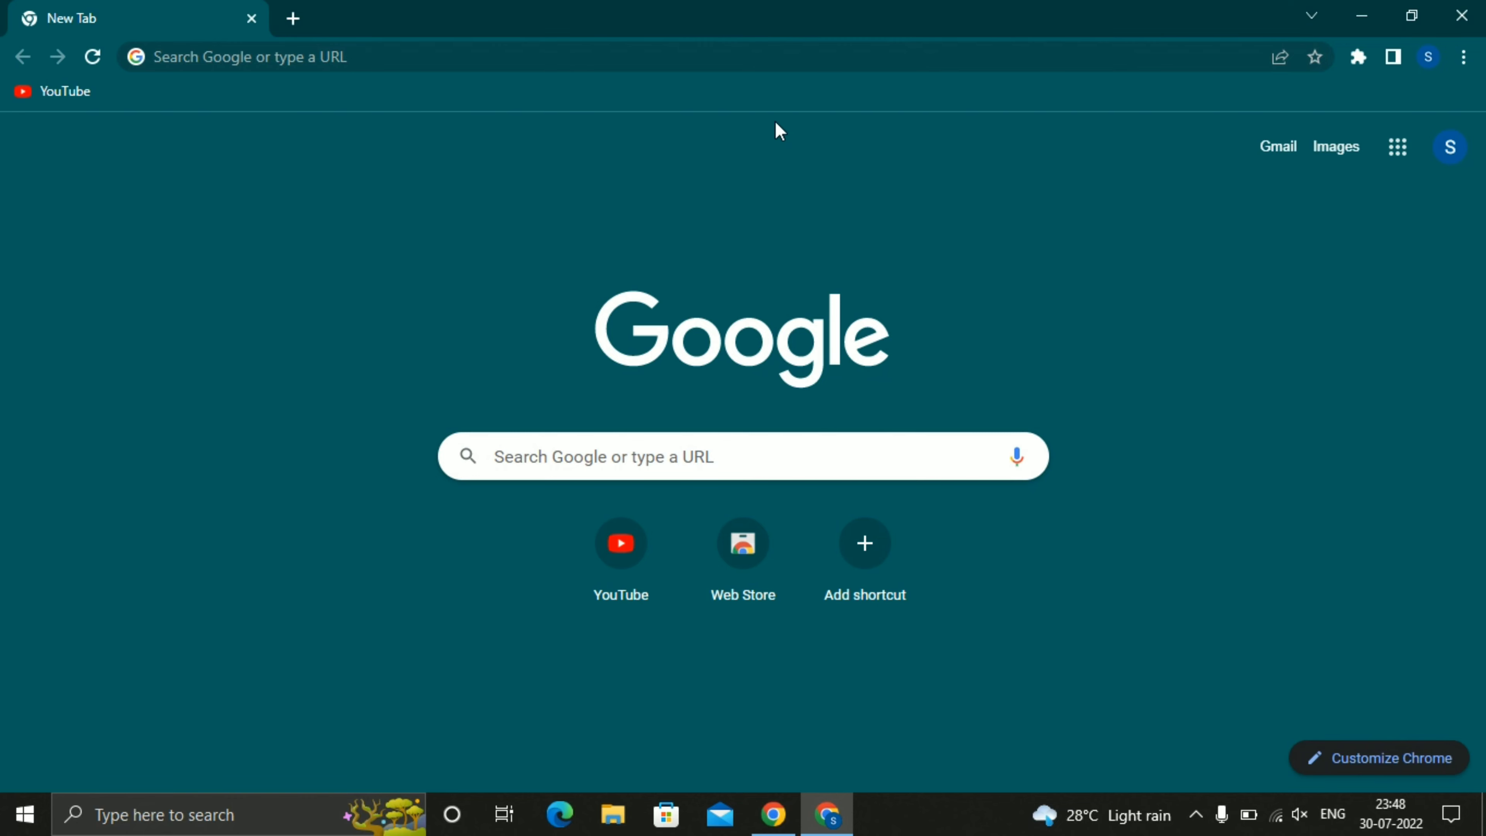
{"action": "left_click", "coordinate": [710, 62]}
{"action": "type", "text": "eclipse"}
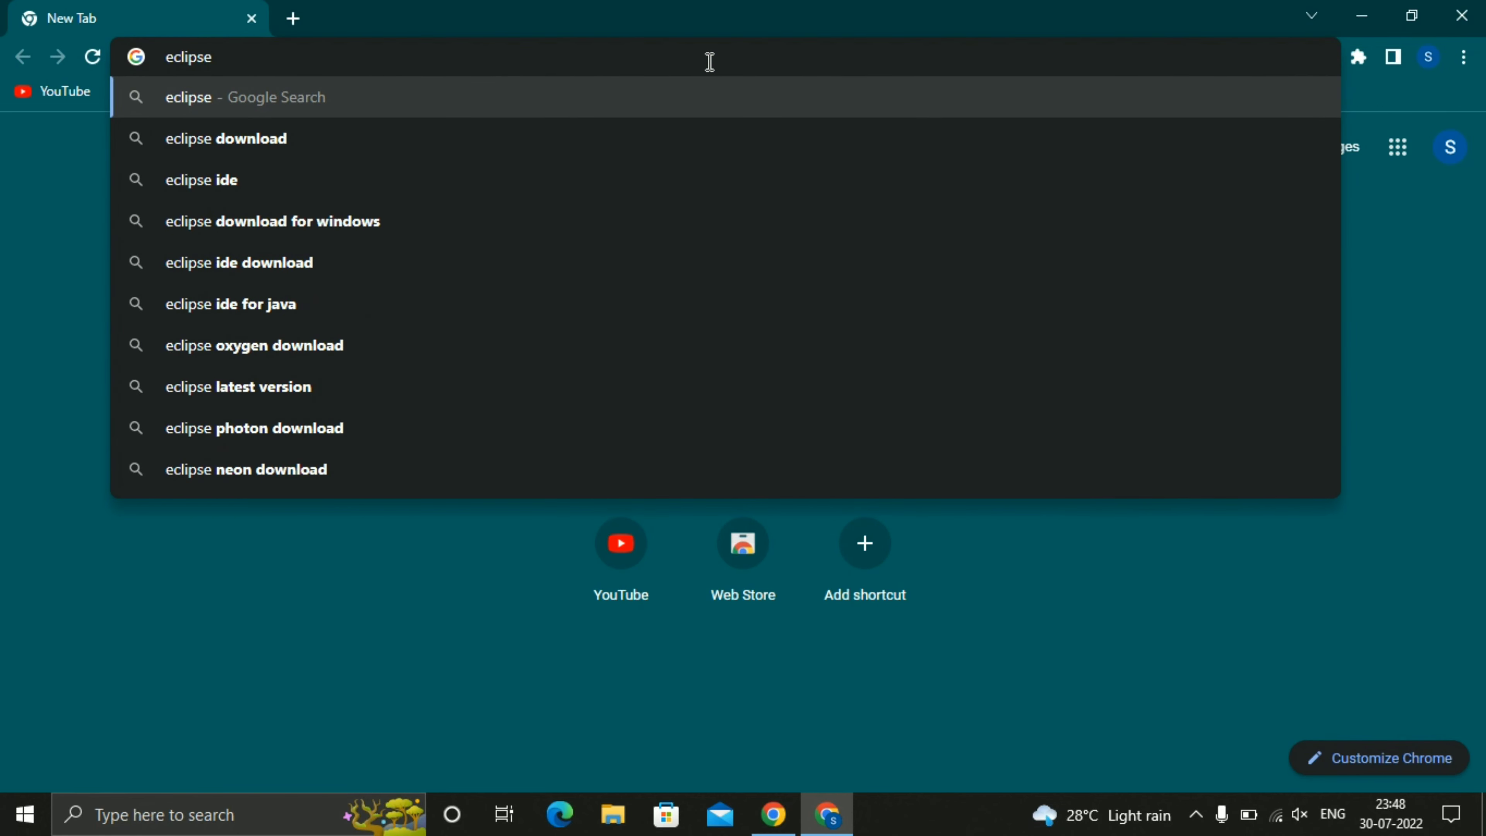
{"action": "type", "text": " dow"}
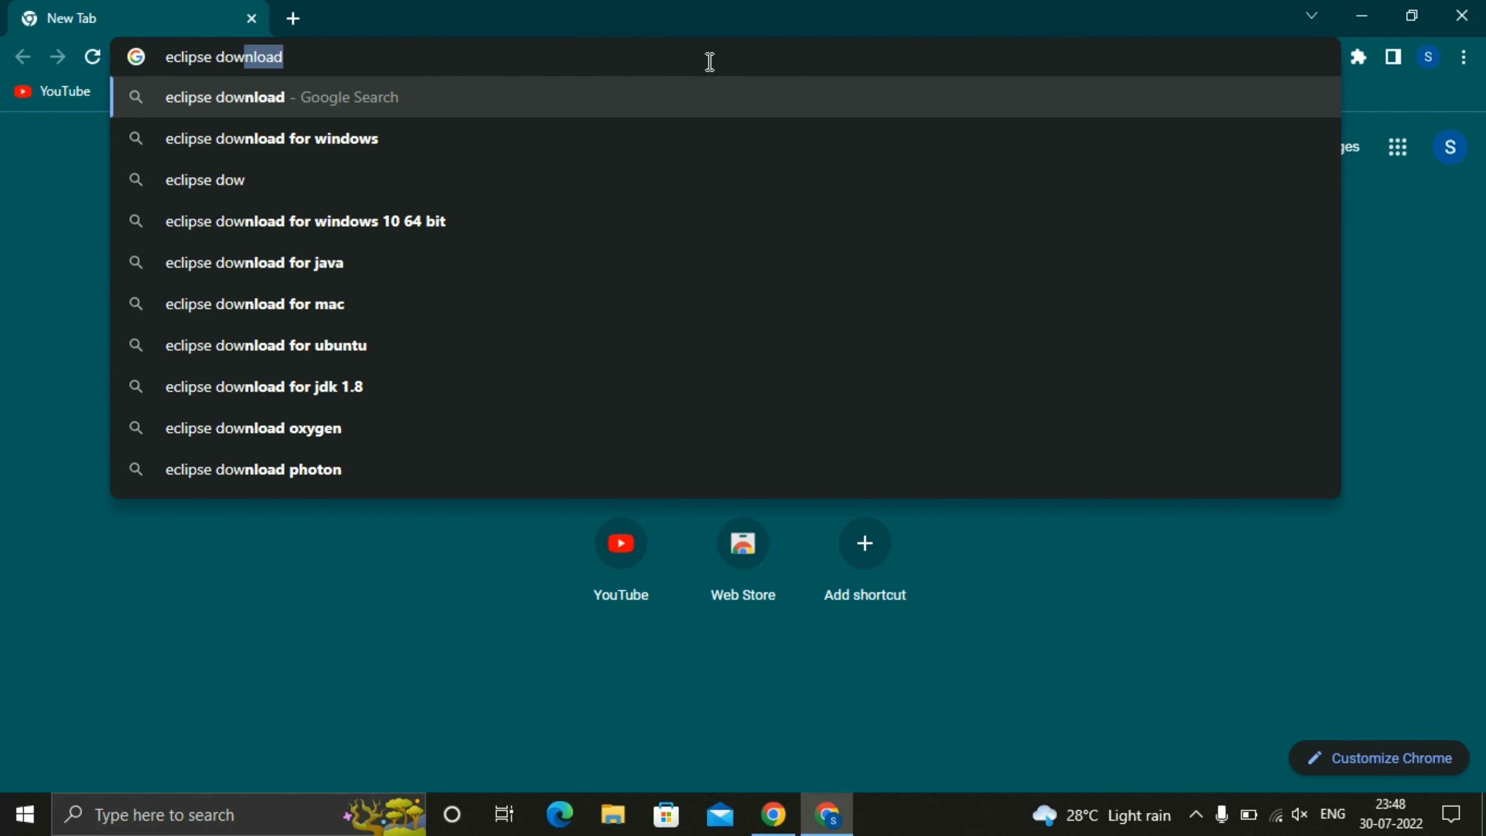
{"action": "type", "text": "nload"}
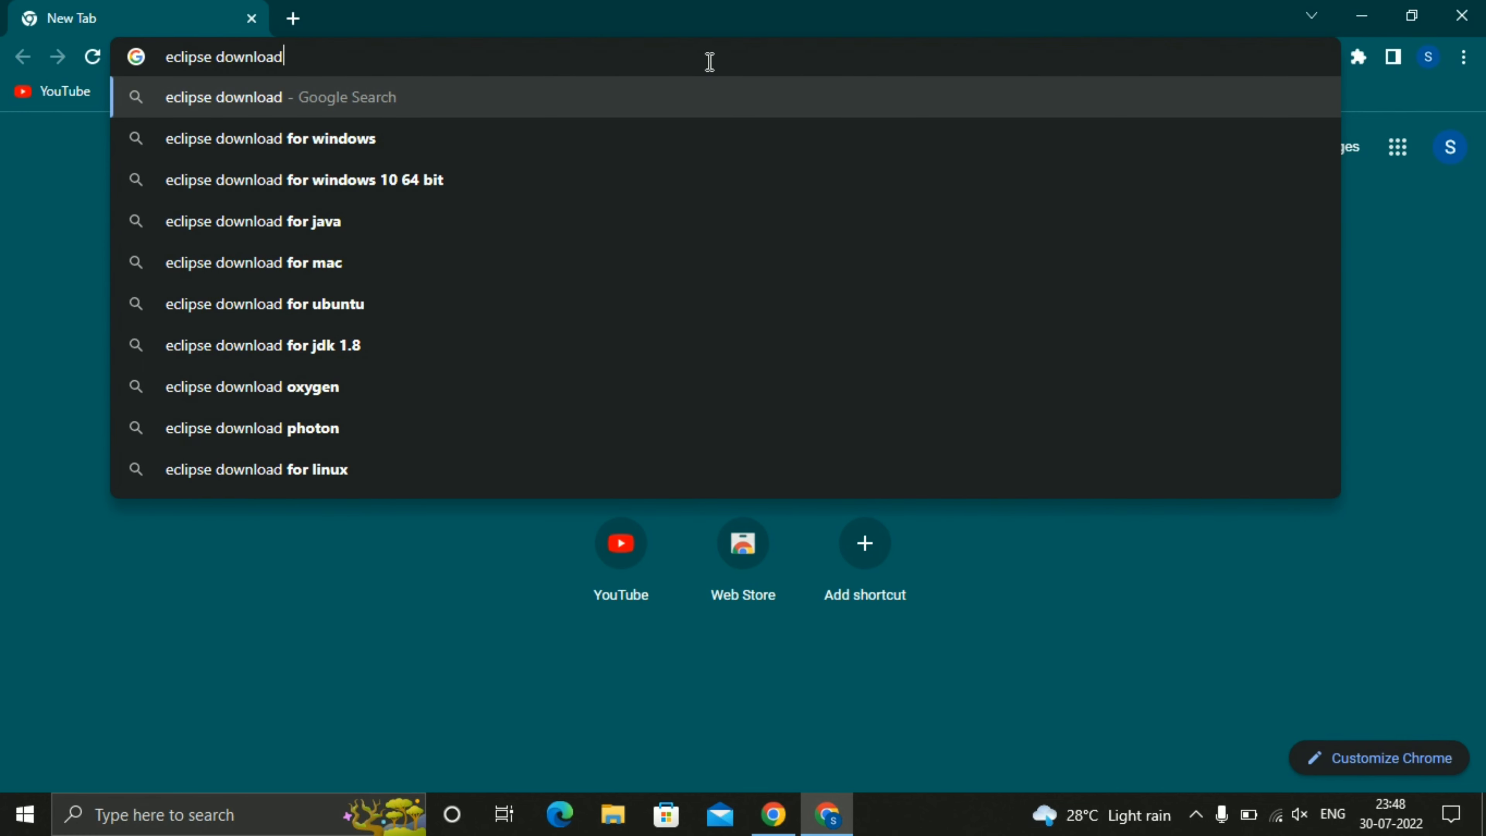
{"action": "key", "text": "Return"}
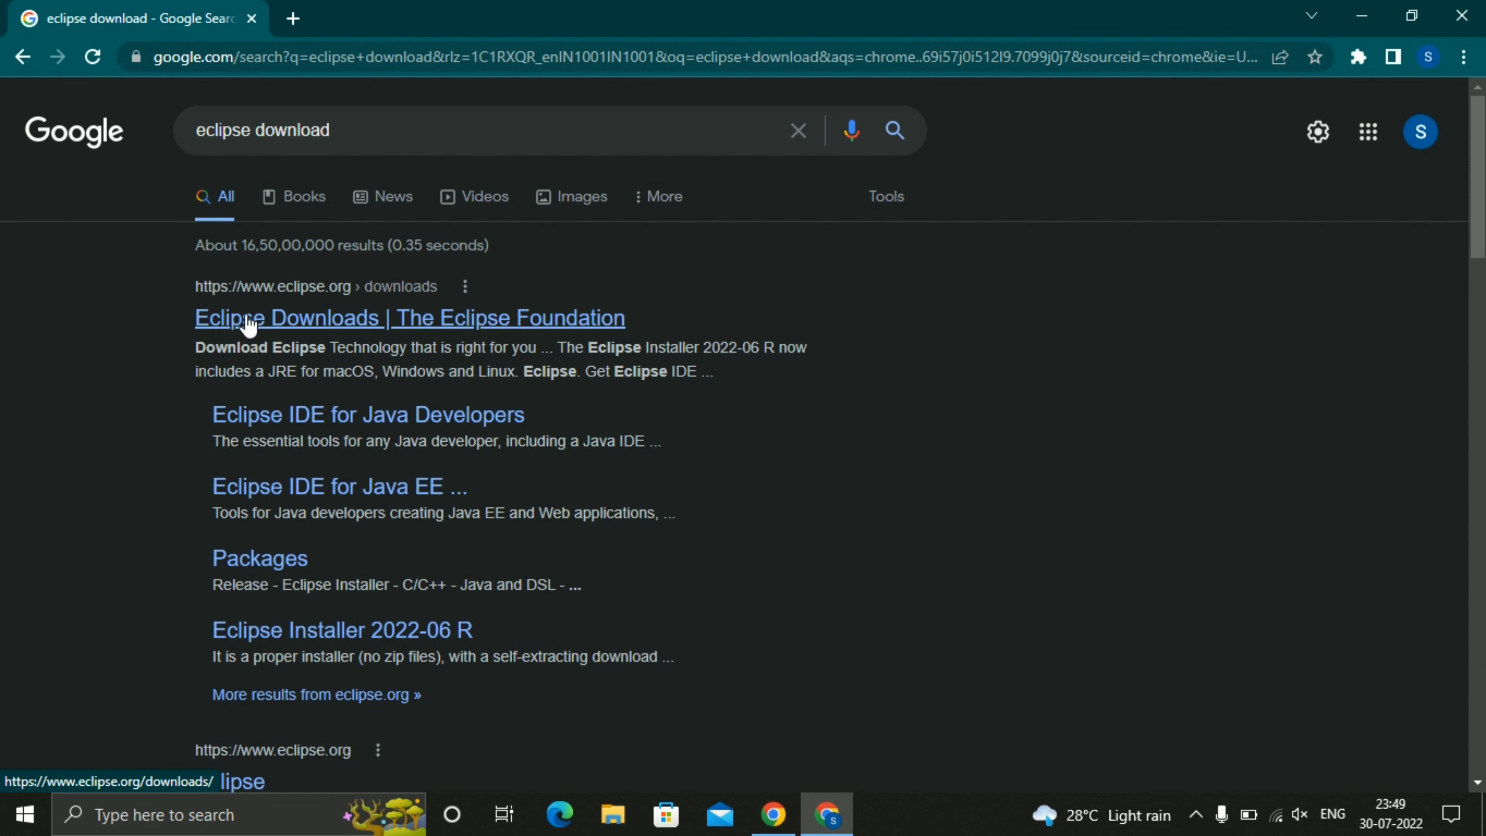
Download the x86_64 installer of Eclipse IDE 2022-06 from the Eclipse Foundation downloads page and run it.
{"action": "left_click", "coordinate": [318, 324]}
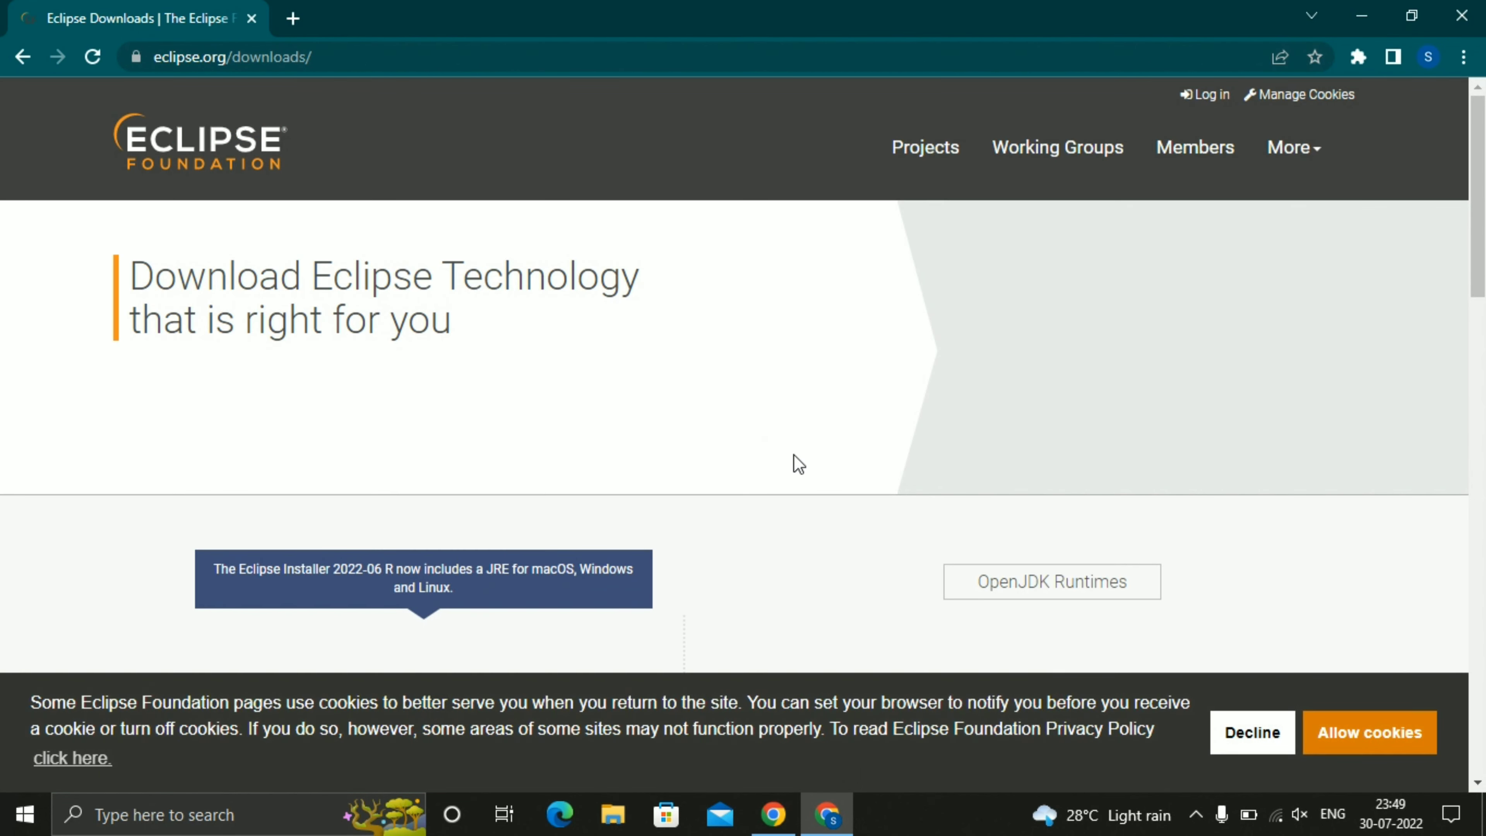
{"action": "scroll", "coordinate": [796, 449], "scroll_direction": "down", "scroll_amount": 6}
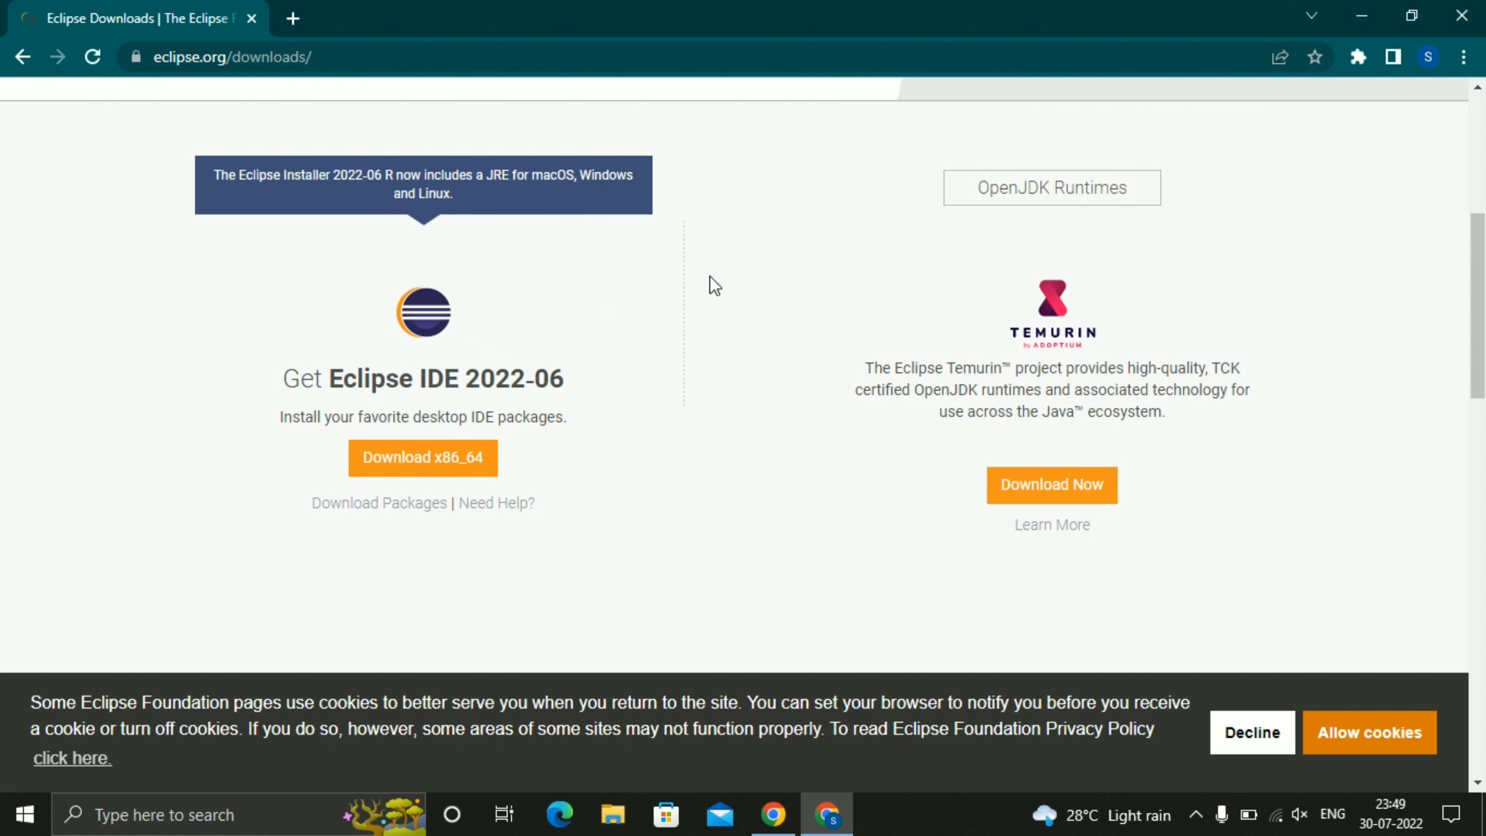
{"action": "left_click", "coordinate": [406, 472]}
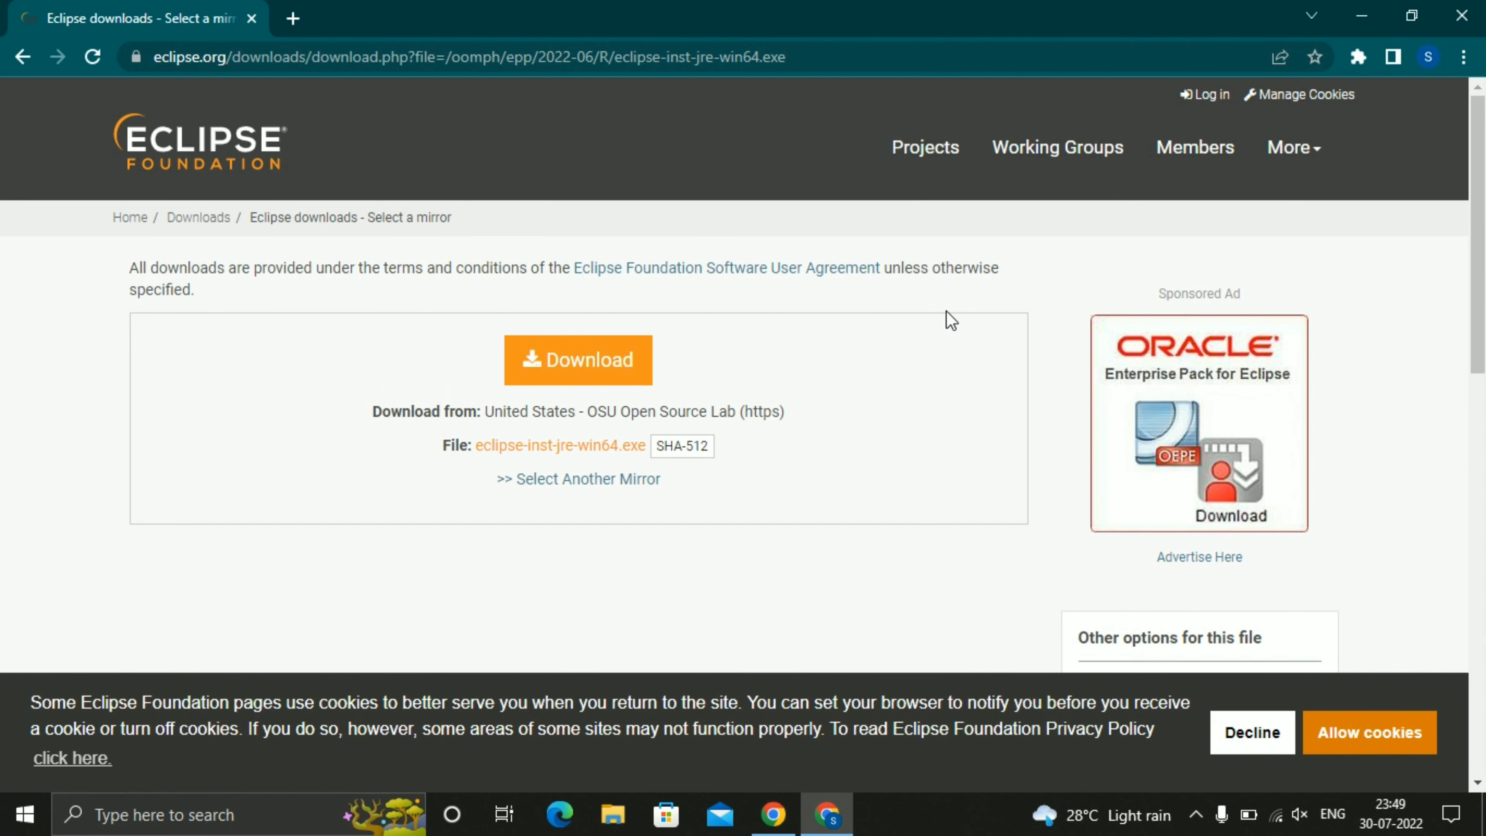
{"action": "left_click", "coordinate": [598, 378]}
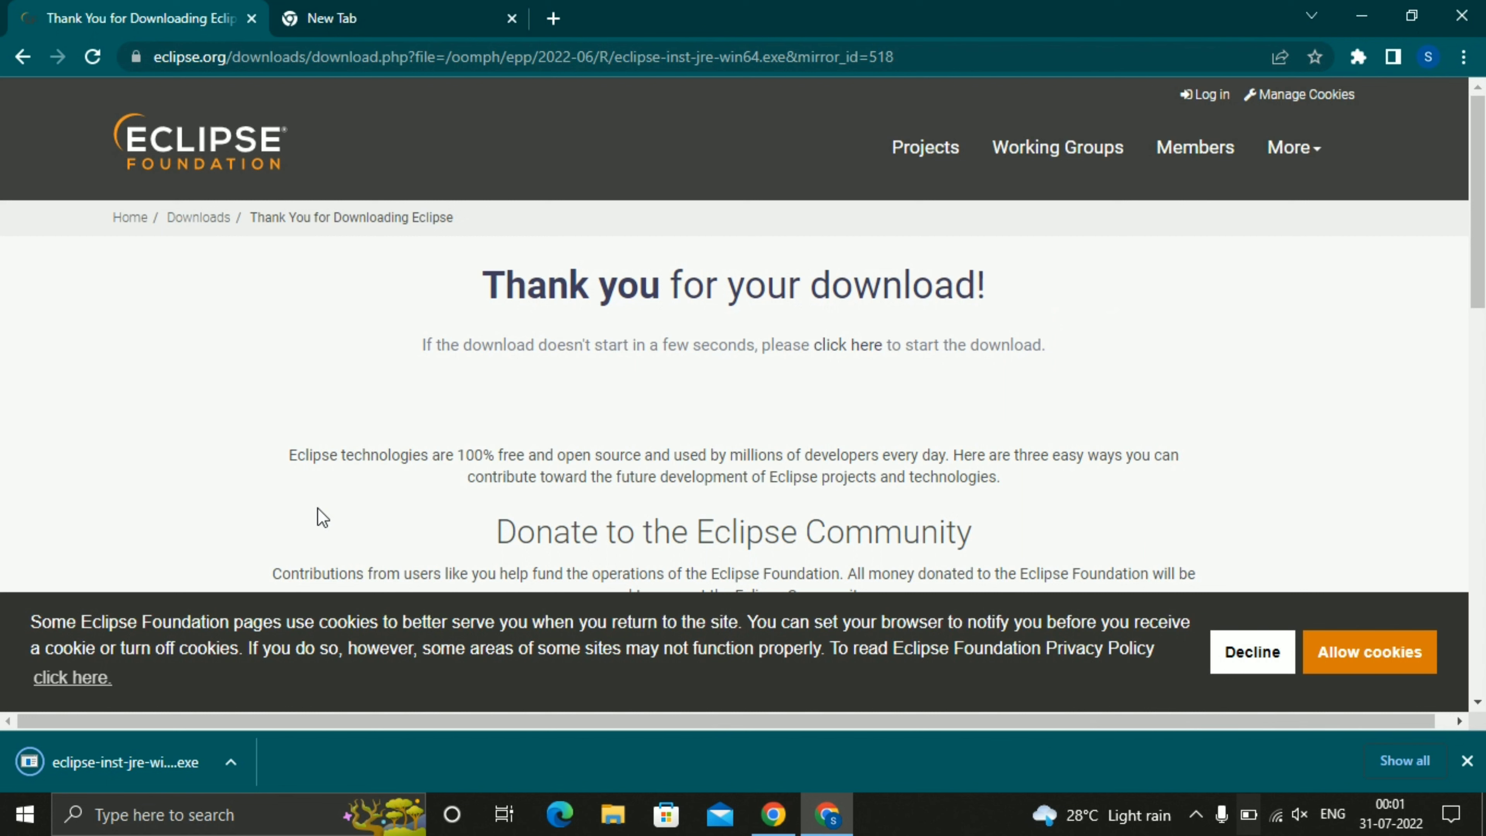
{"action": "left_click", "coordinate": [166, 760]}
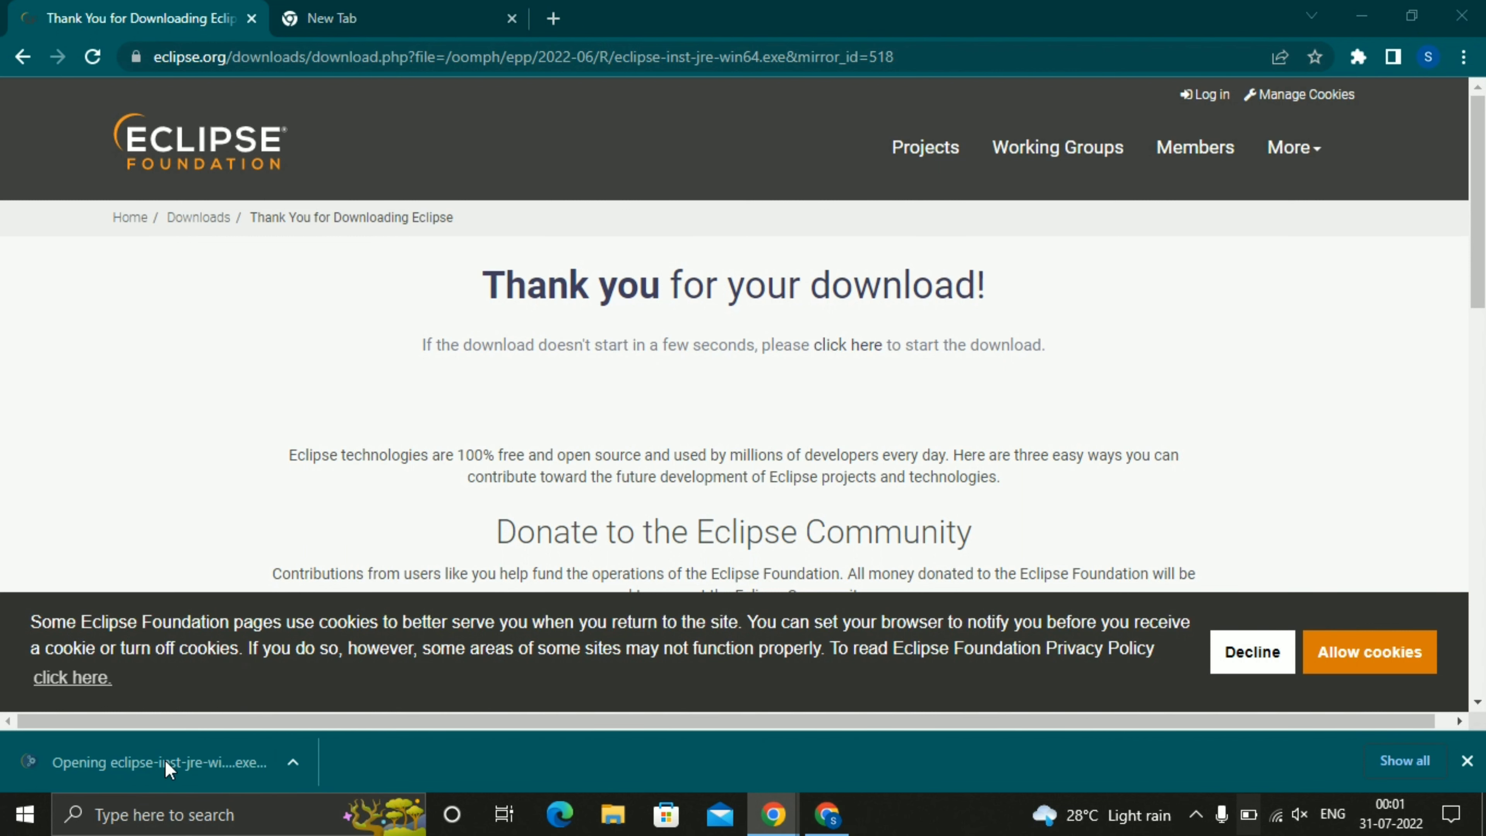
{"action": "left_click", "coordinate": [1372, 12]}
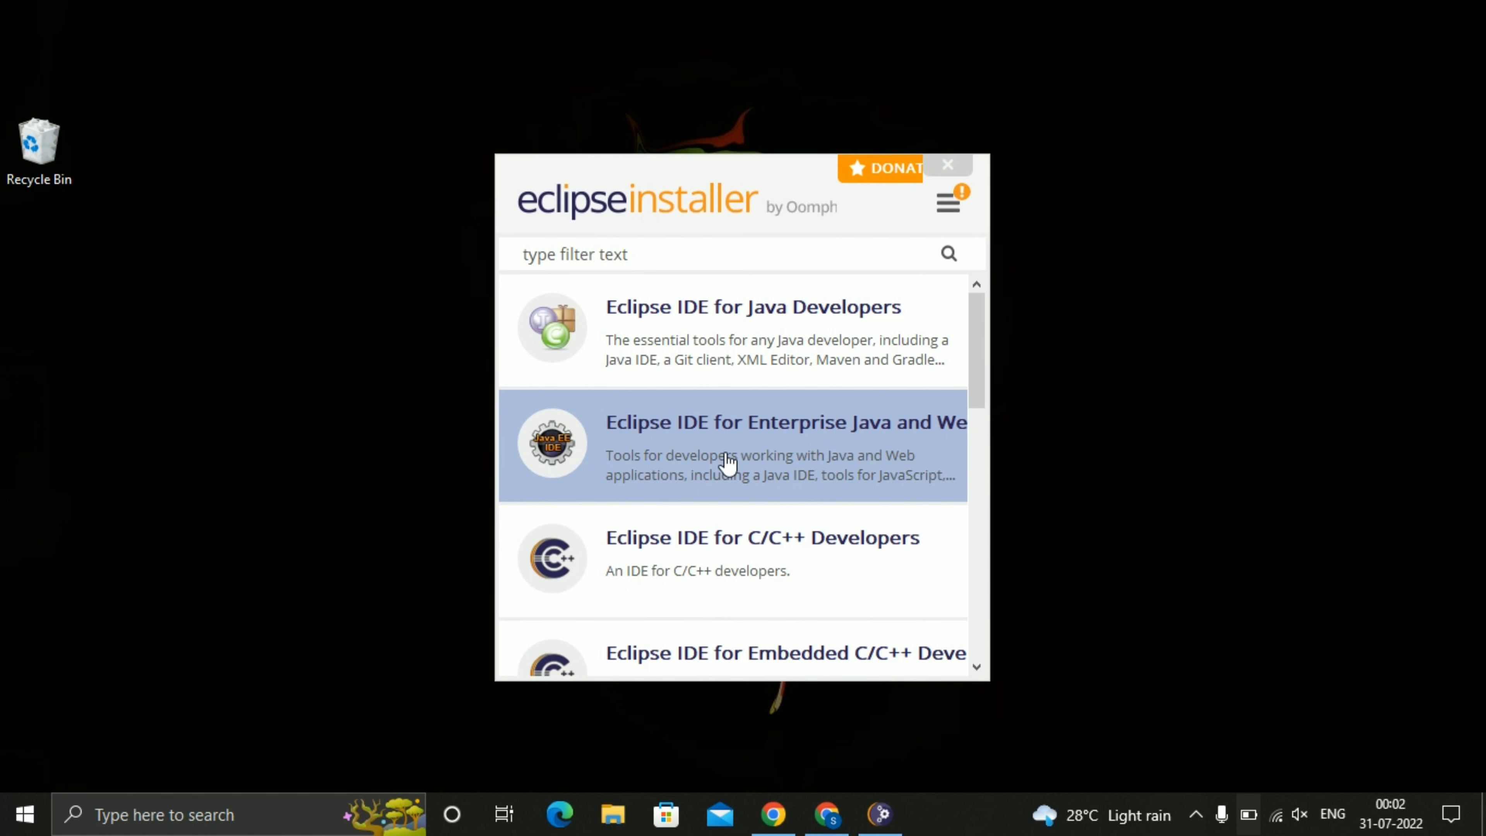
Look through the packages offered by the installer and choose Eclipse IDE for Java Developers.
{"action": "scroll", "coordinate": [727, 462], "scroll_direction": "down", "scroll_amount": 1}
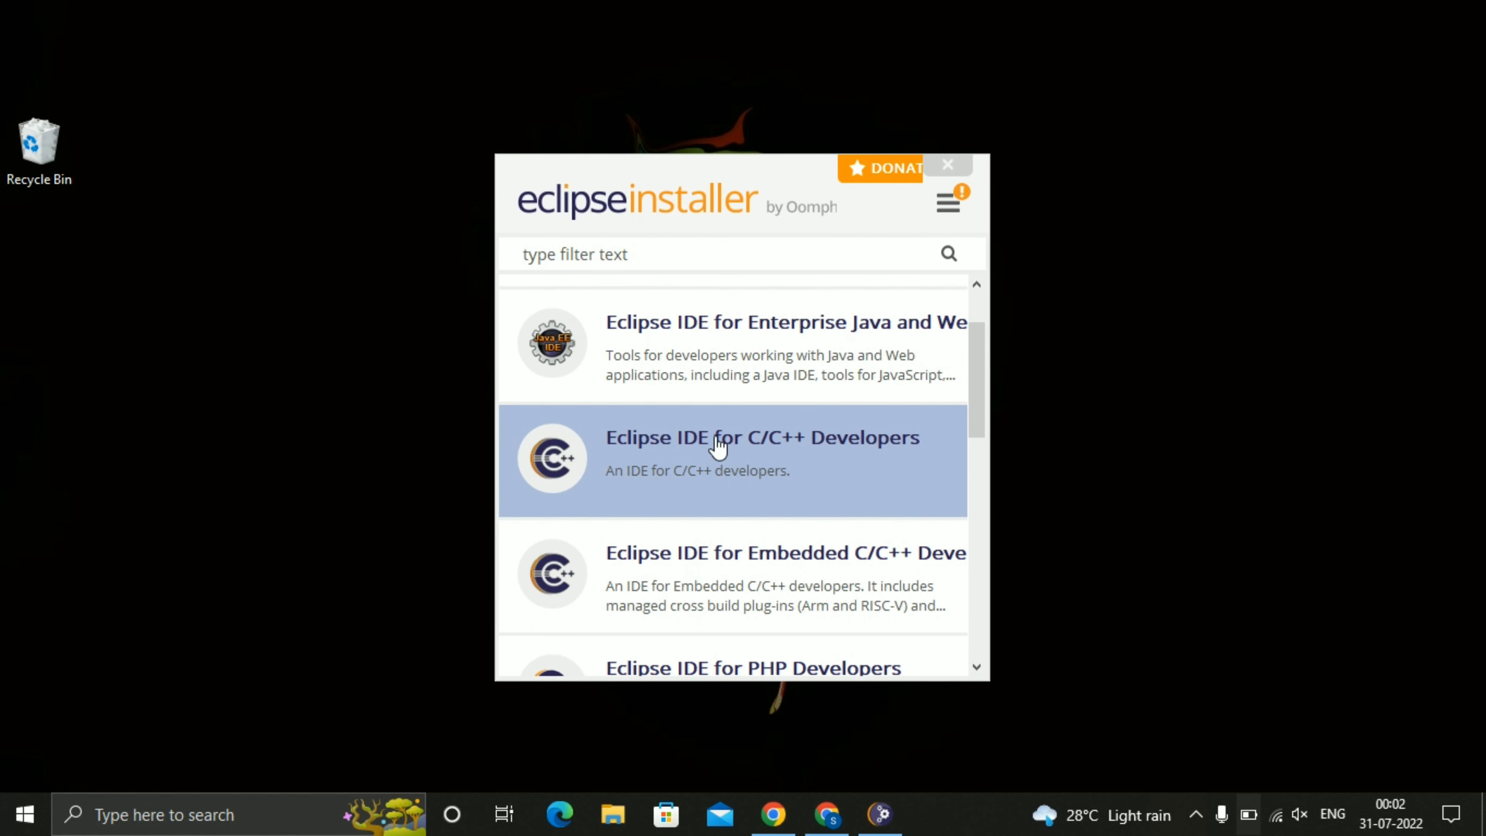
{"action": "scroll", "coordinate": [714, 443], "scroll_direction": "down", "scroll_amount": 1}
{"action": "scroll", "coordinate": [835, 444], "scroll_direction": "down", "scroll_amount": 2}
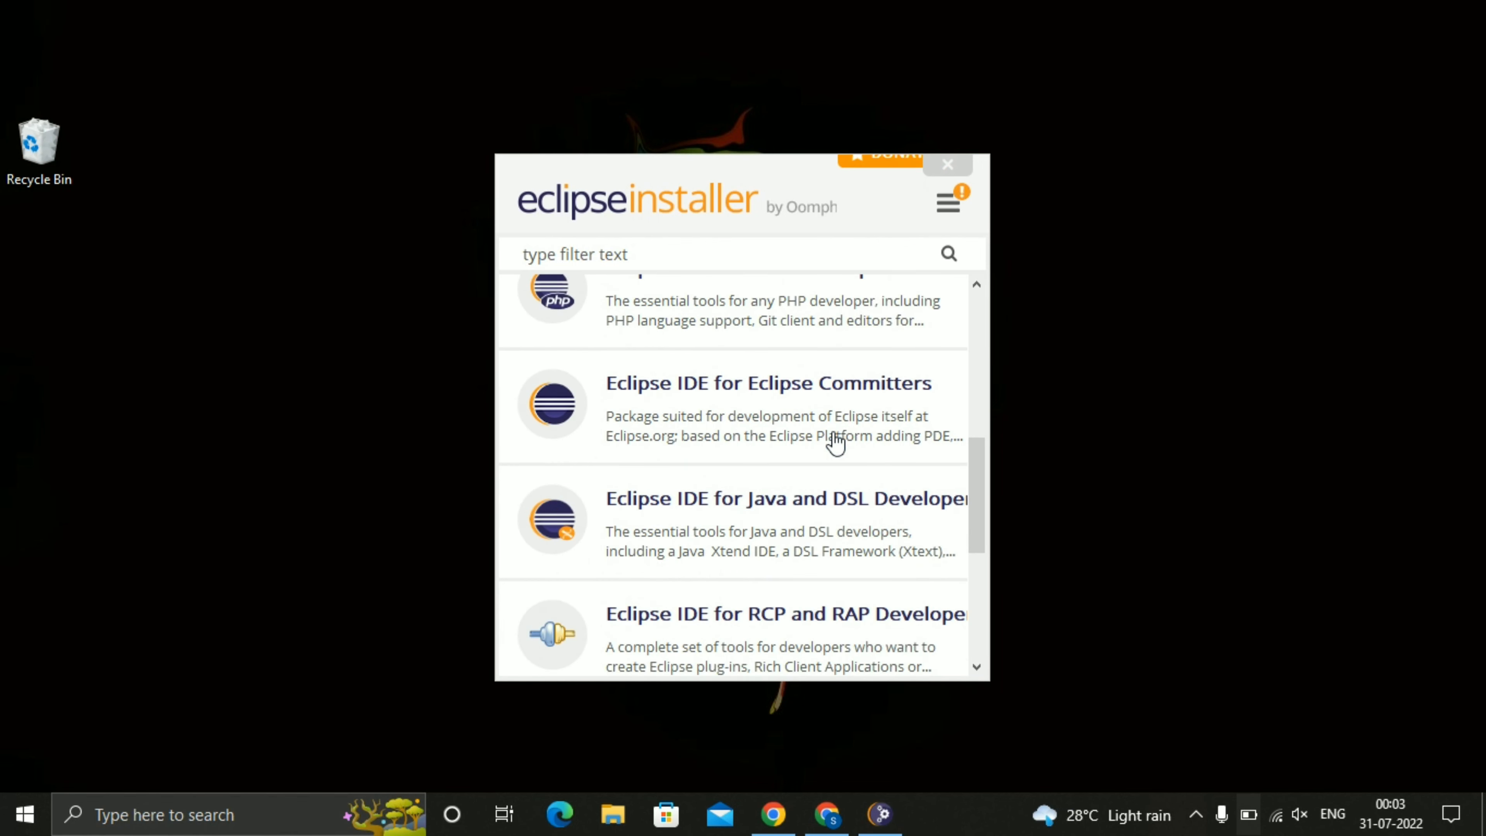
{"action": "scroll", "coordinate": [835, 443], "scroll_direction": "down", "scroll_amount": 1}
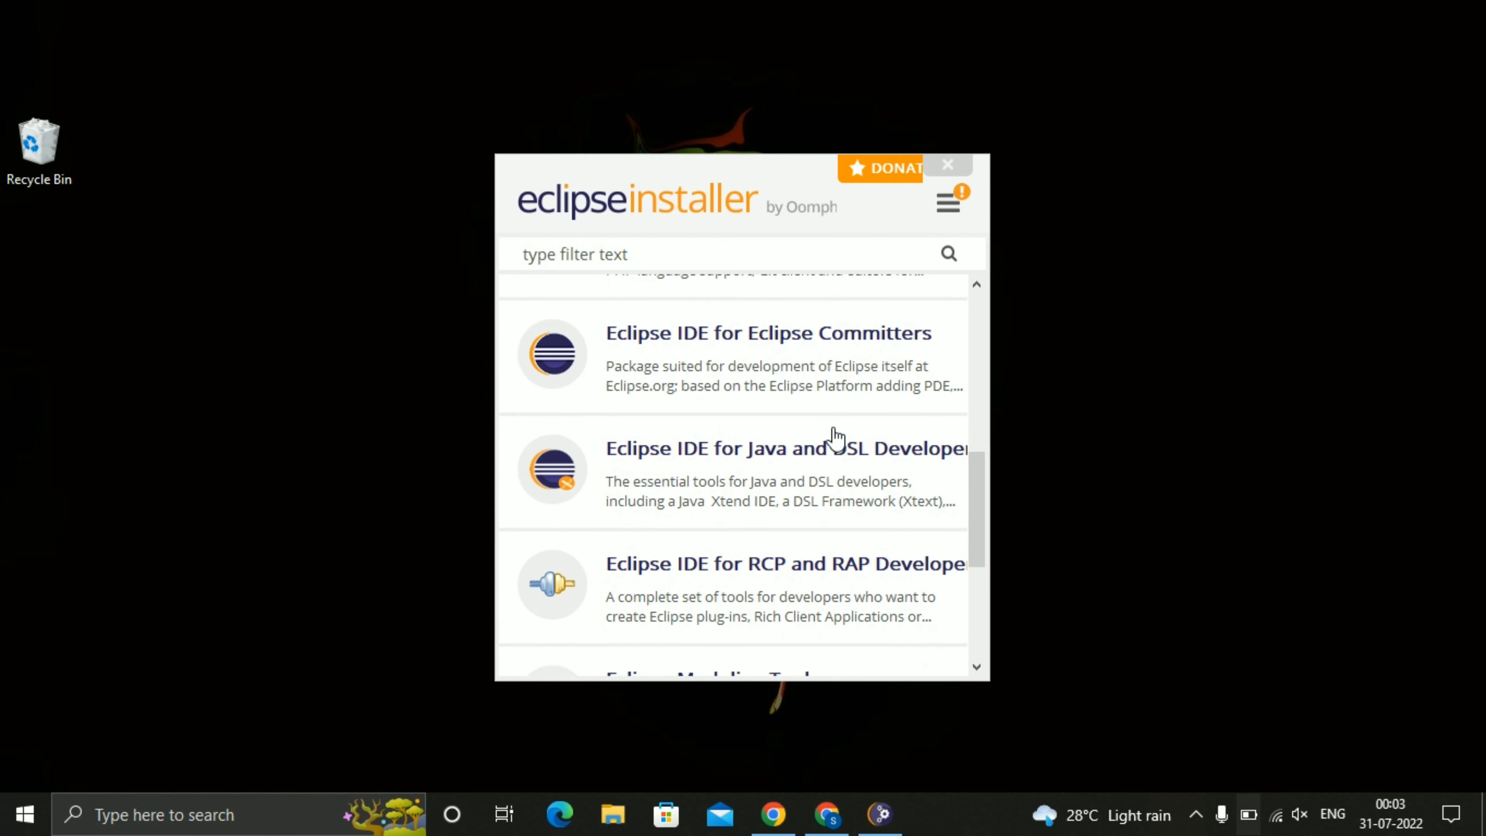
{"action": "scroll", "coordinate": [836, 438], "scroll_direction": "down", "scroll_amount": 1}
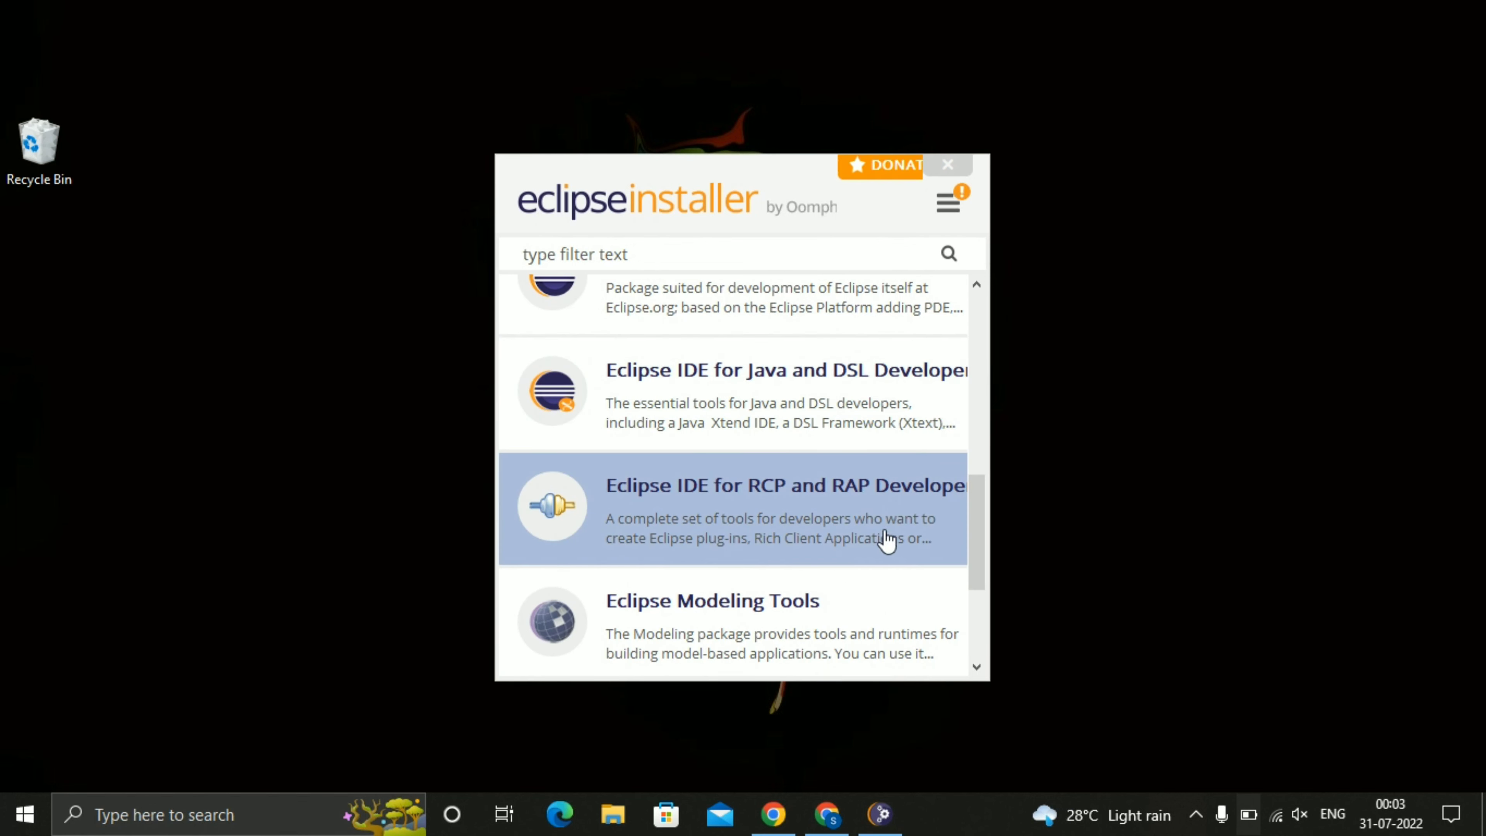
{"action": "scroll", "coordinate": [885, 536], "scroll_direction": "down", "scroll_amount": 2}
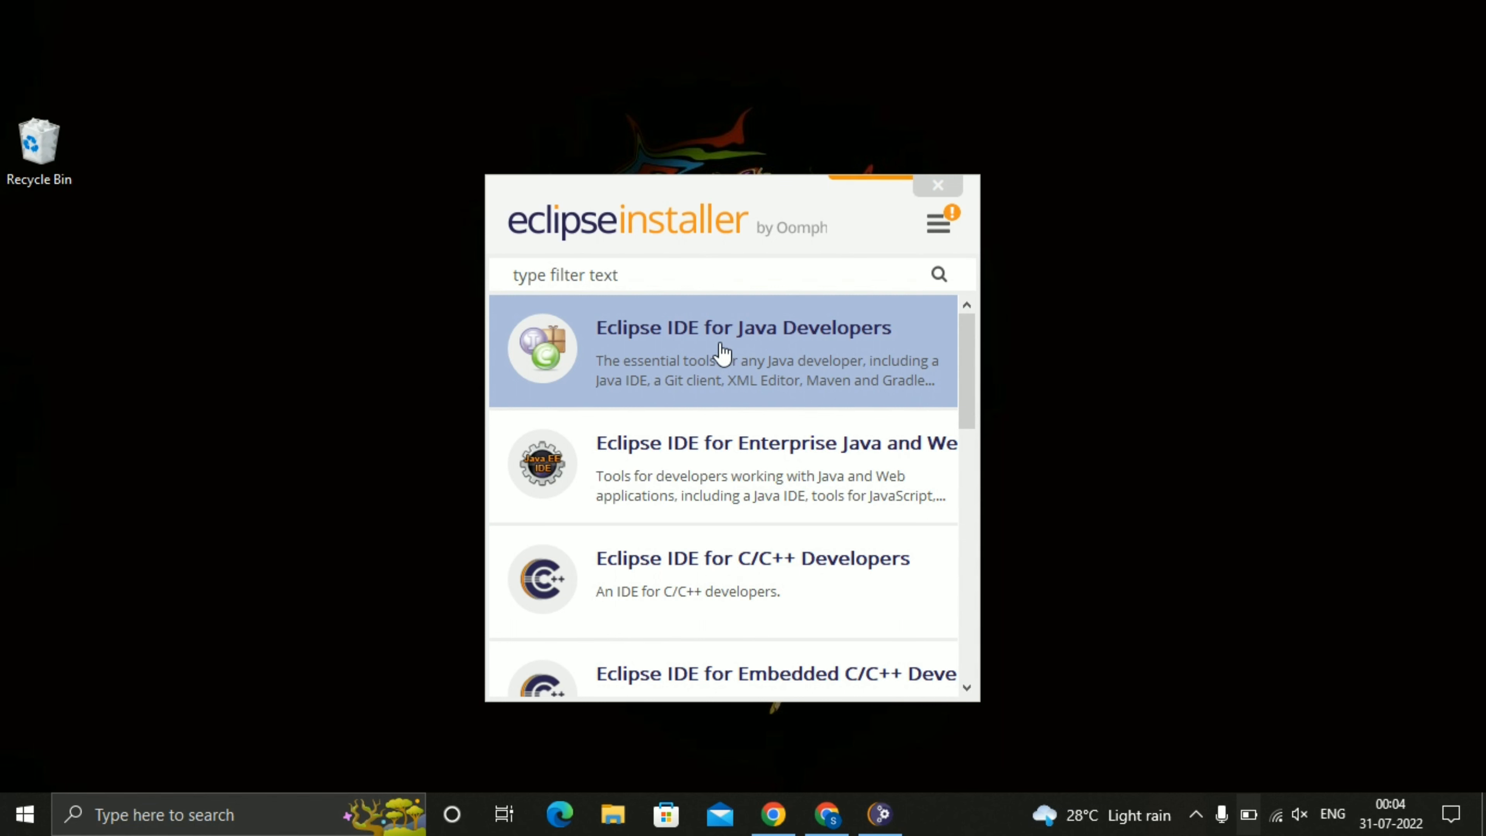
{"action": "left_click", "coordinate": [796, 358]}
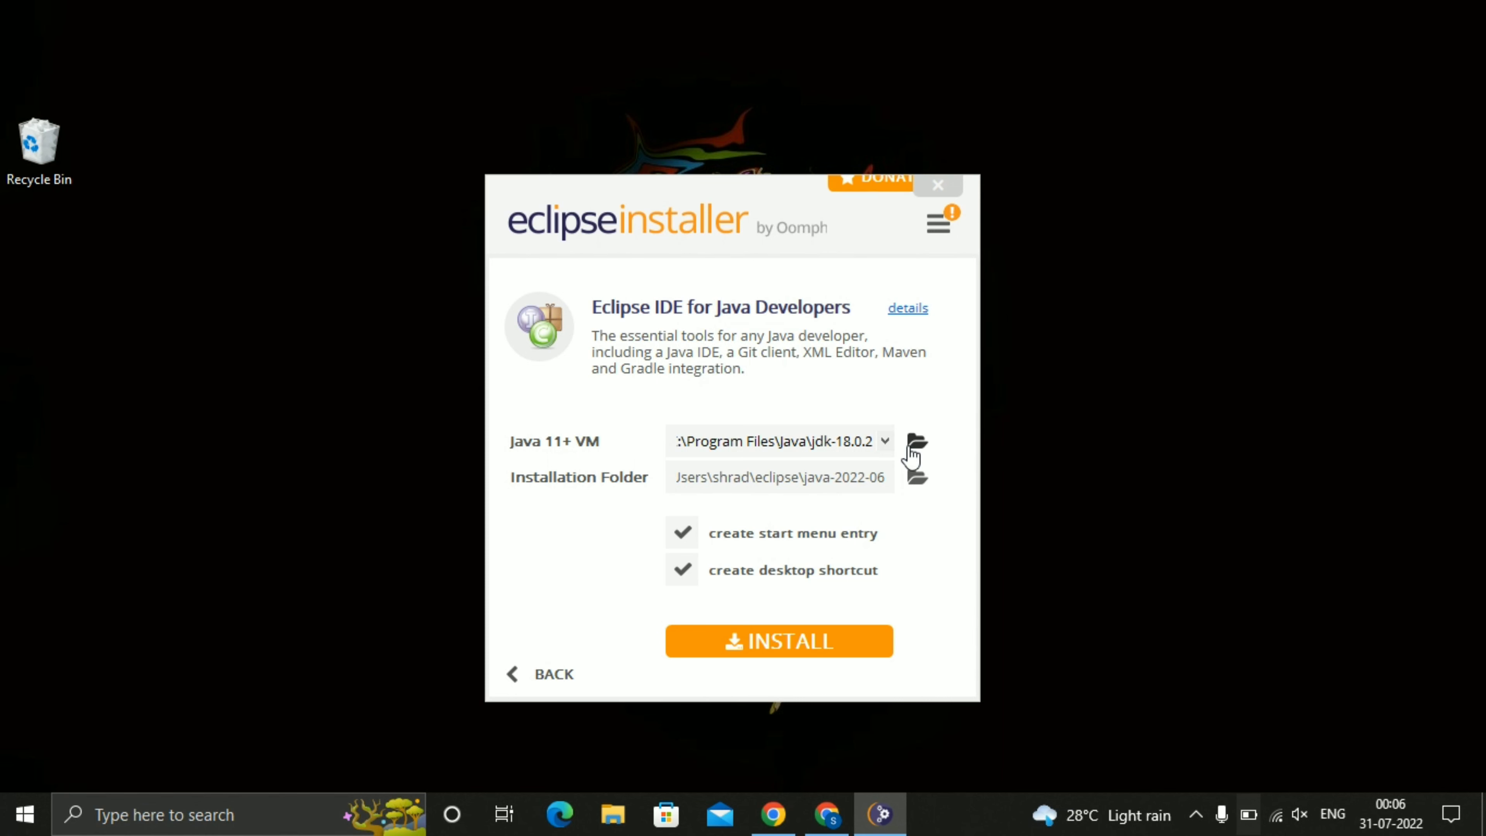
Install the package with jdk-18.0.2 as the Java VM and accept the Eclipse Foundation Software User Agreement.
{"action": "left_click", "coordinate": [884, 440]}
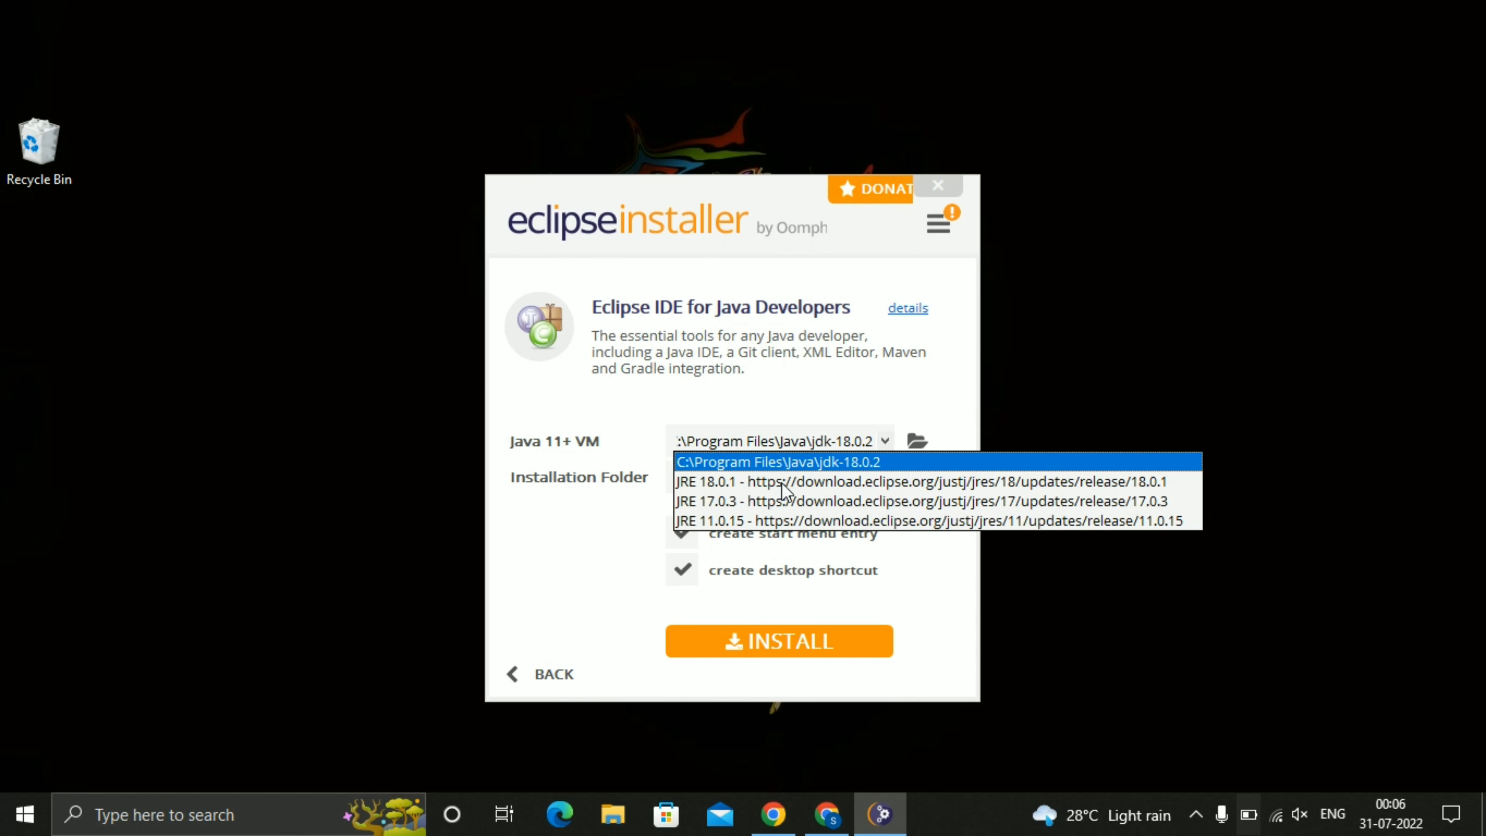
{"action": "left_click", "coordinate": [907, 405]}
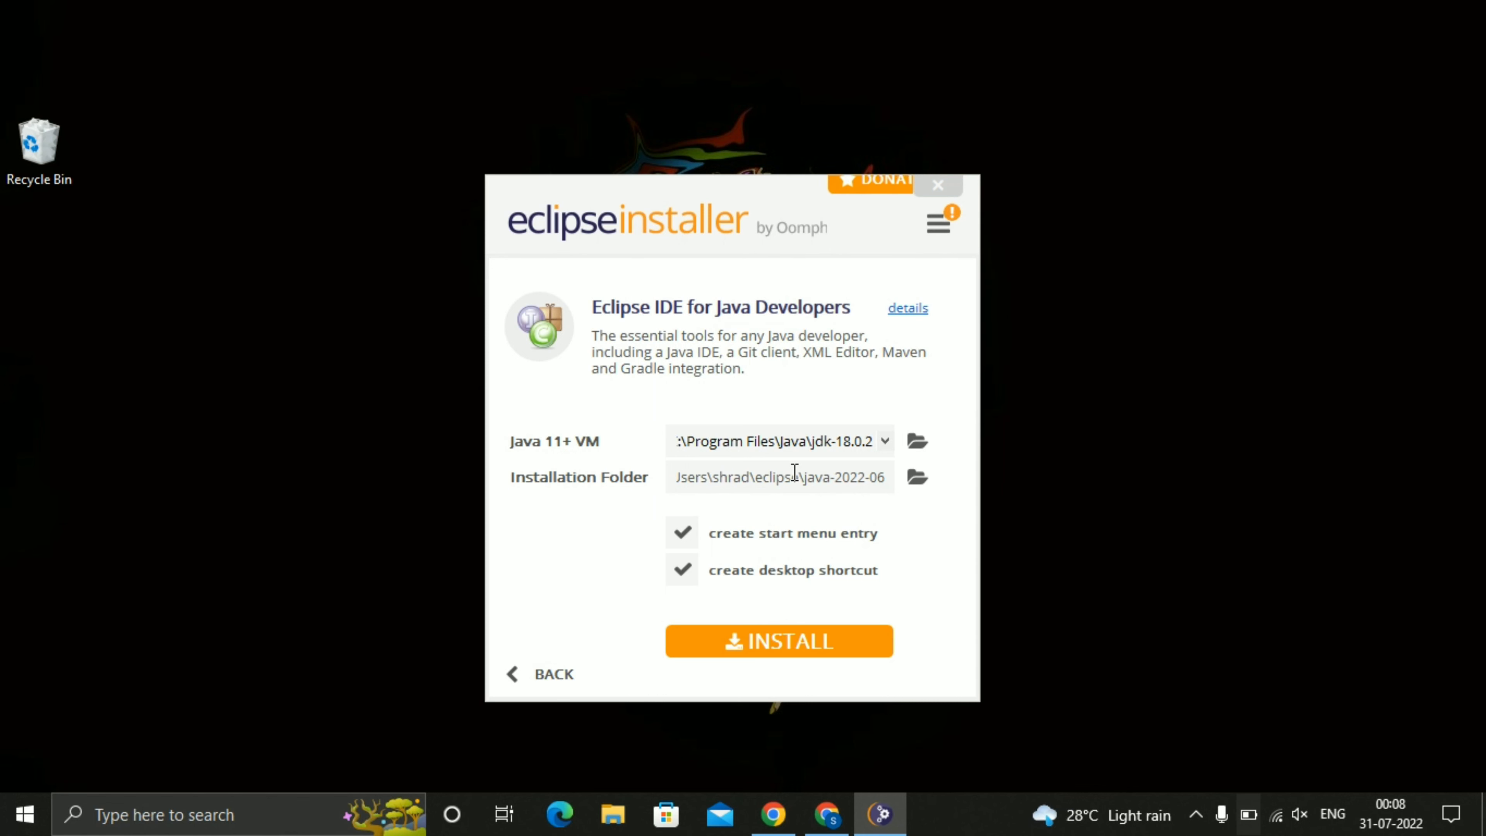
{"action": "left_click", "coordinate": [782, 641]}
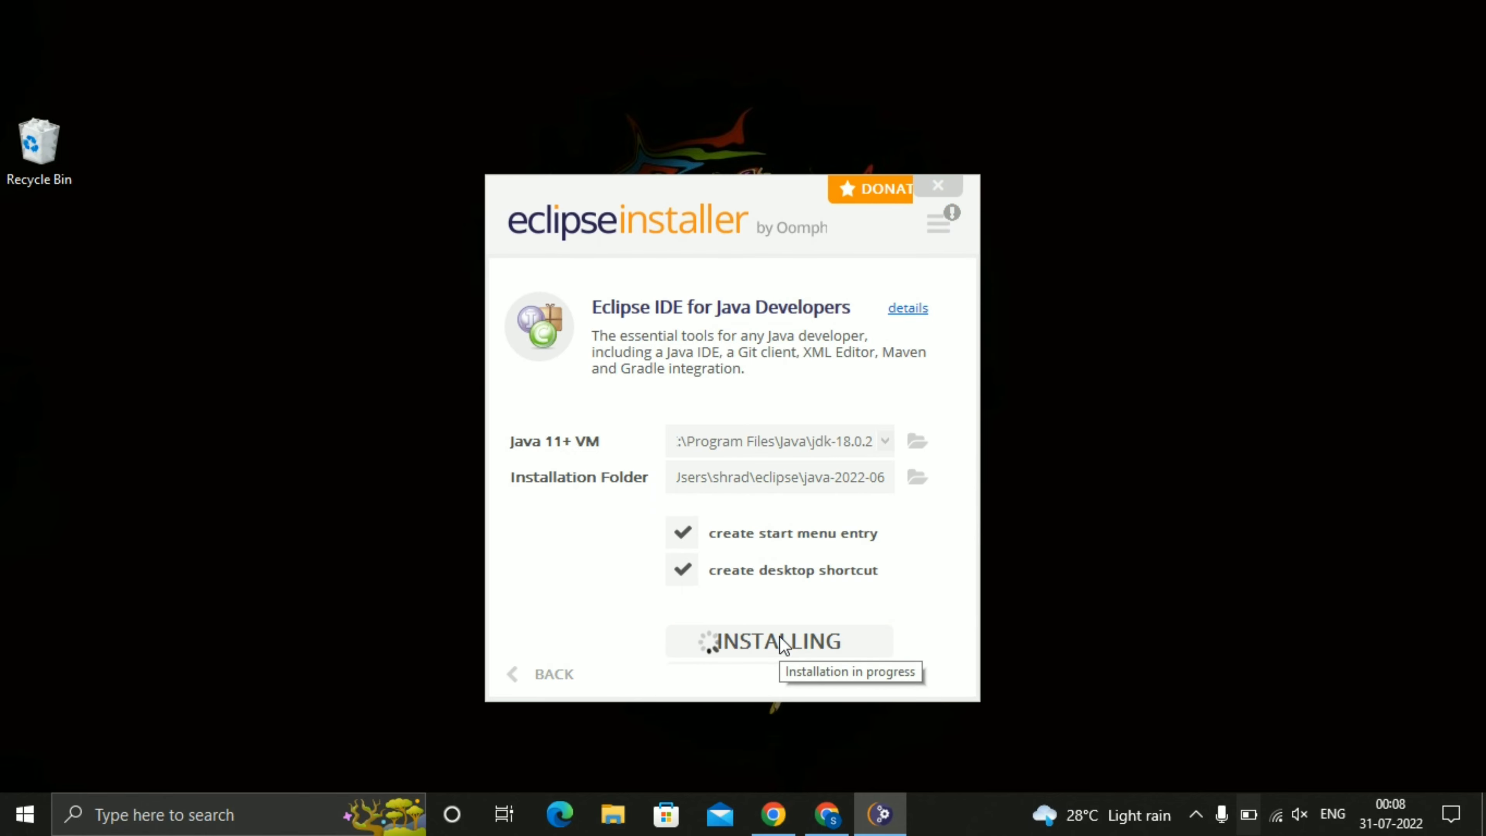
{"action": "scroll", "coordinate": [660, 517], "scroll_direction": "down", "scroll_amount": 5}
{"action": "scroll", "coordinate": [663, 518], "scroll_direction": "up", "scroll_amount": 5}
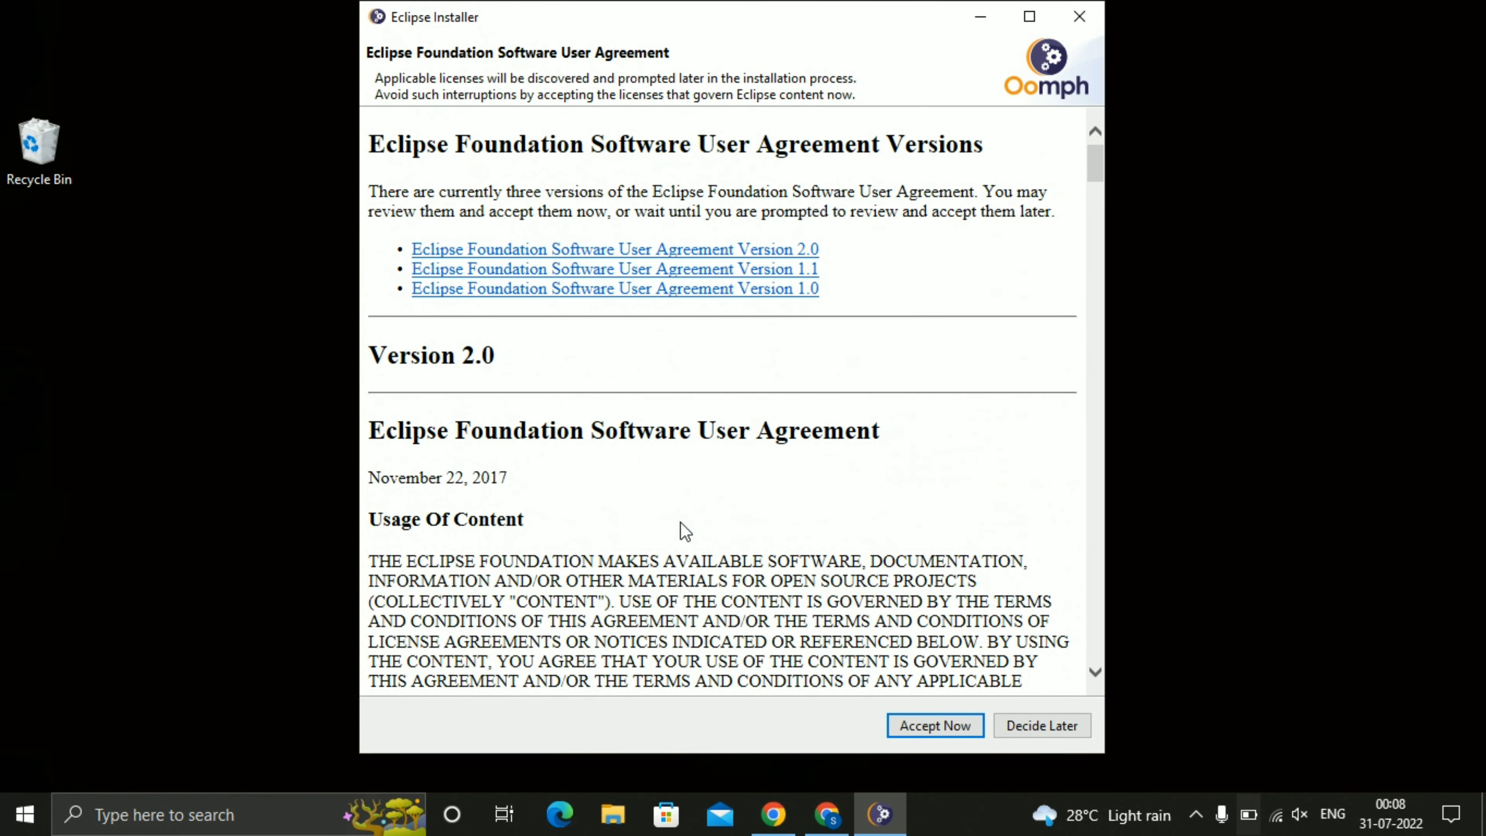
{"action": "left_click", "coordinate": [955, 724]}
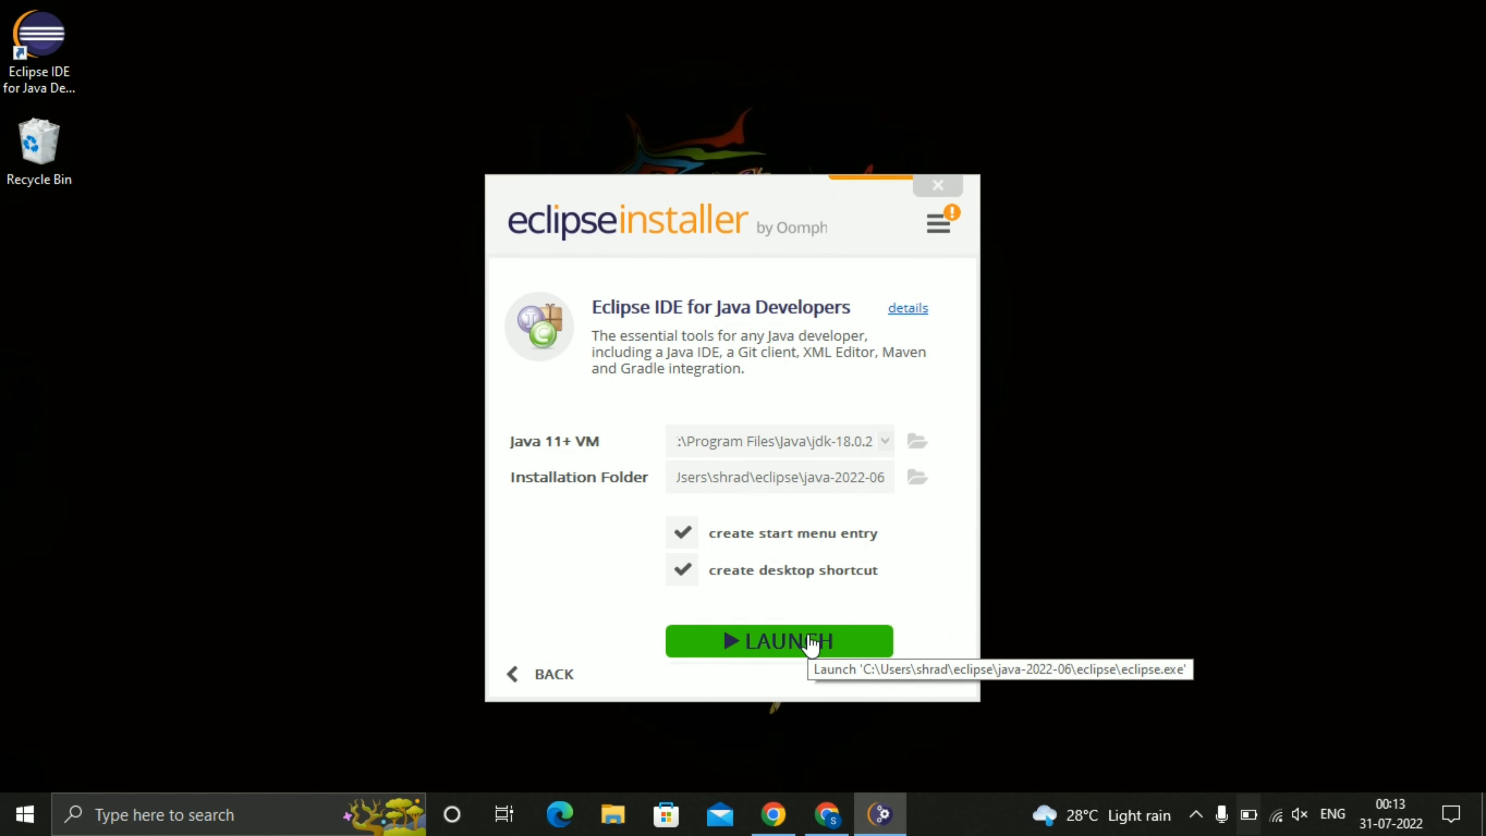
Launch the installed Eclipse IDE with the proposed eclipse-workspace directory and show the Package Explorer.
{"action": "left_click", "coordinate": [810, 644]}
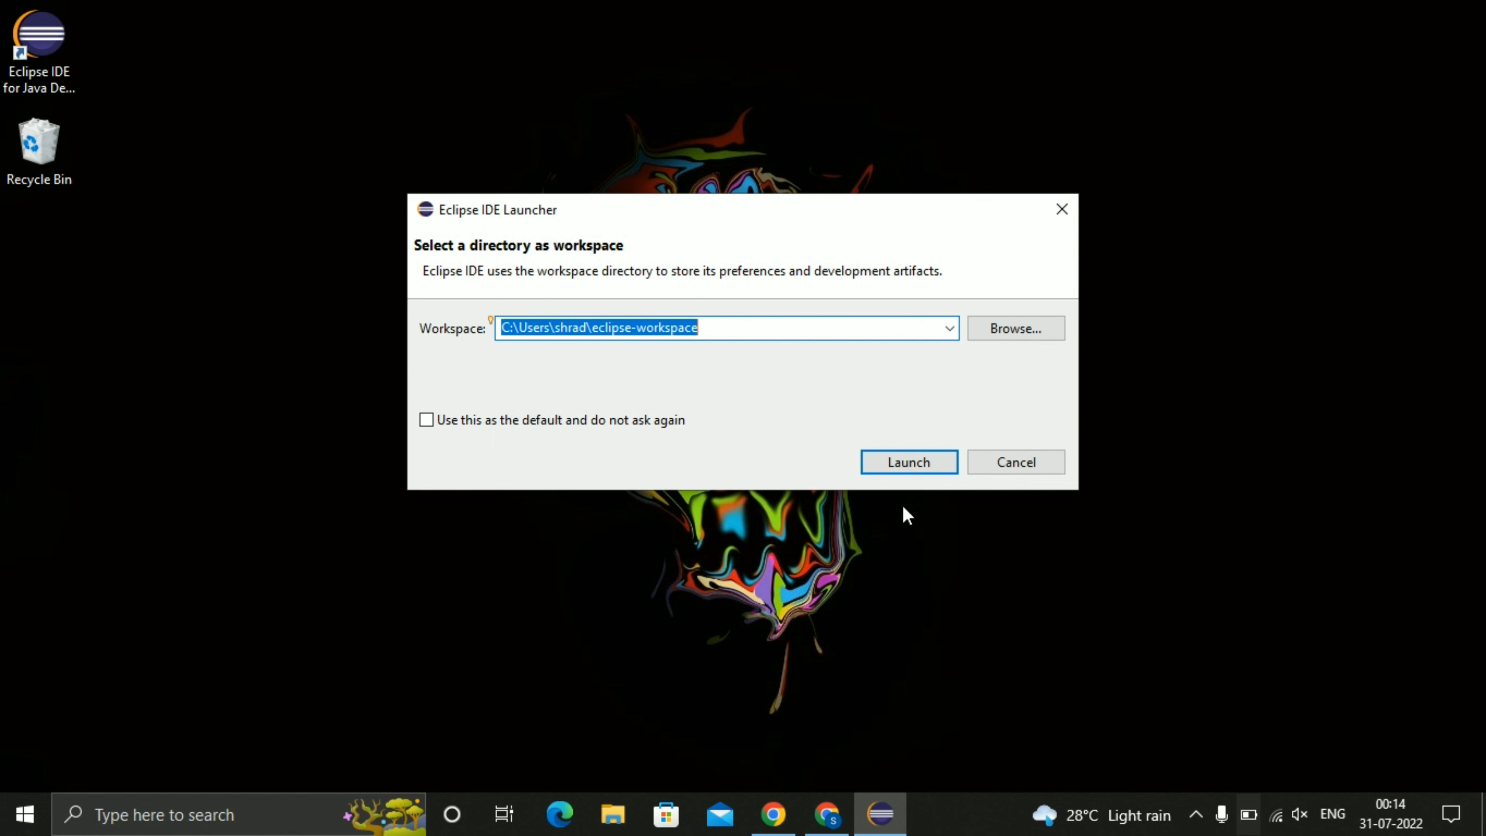
{"action": "left_click", "coordinate": [916, 459]}
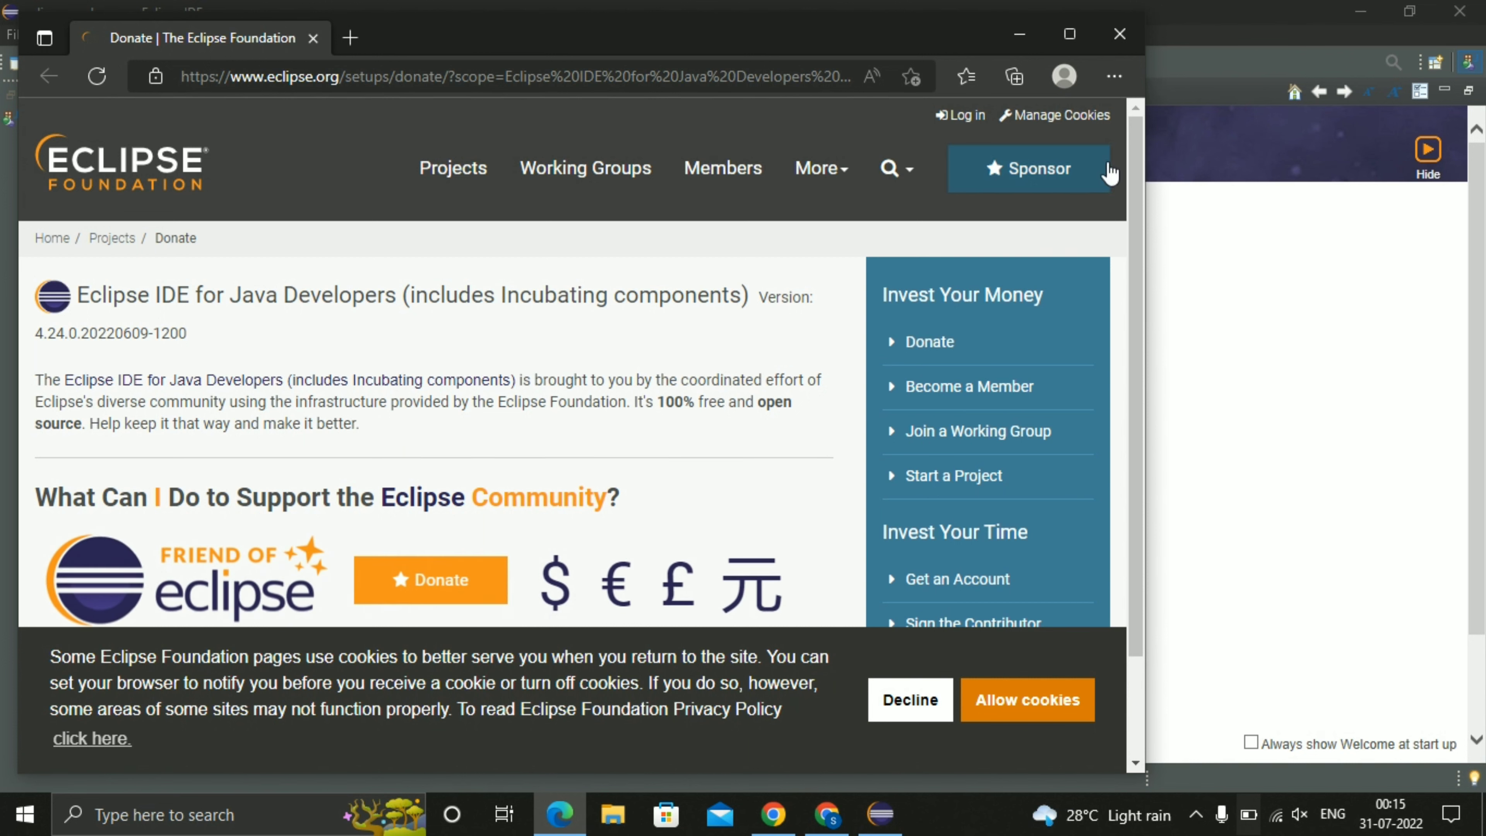
{"action": "left_click", "coordinate": [1021, 36]}
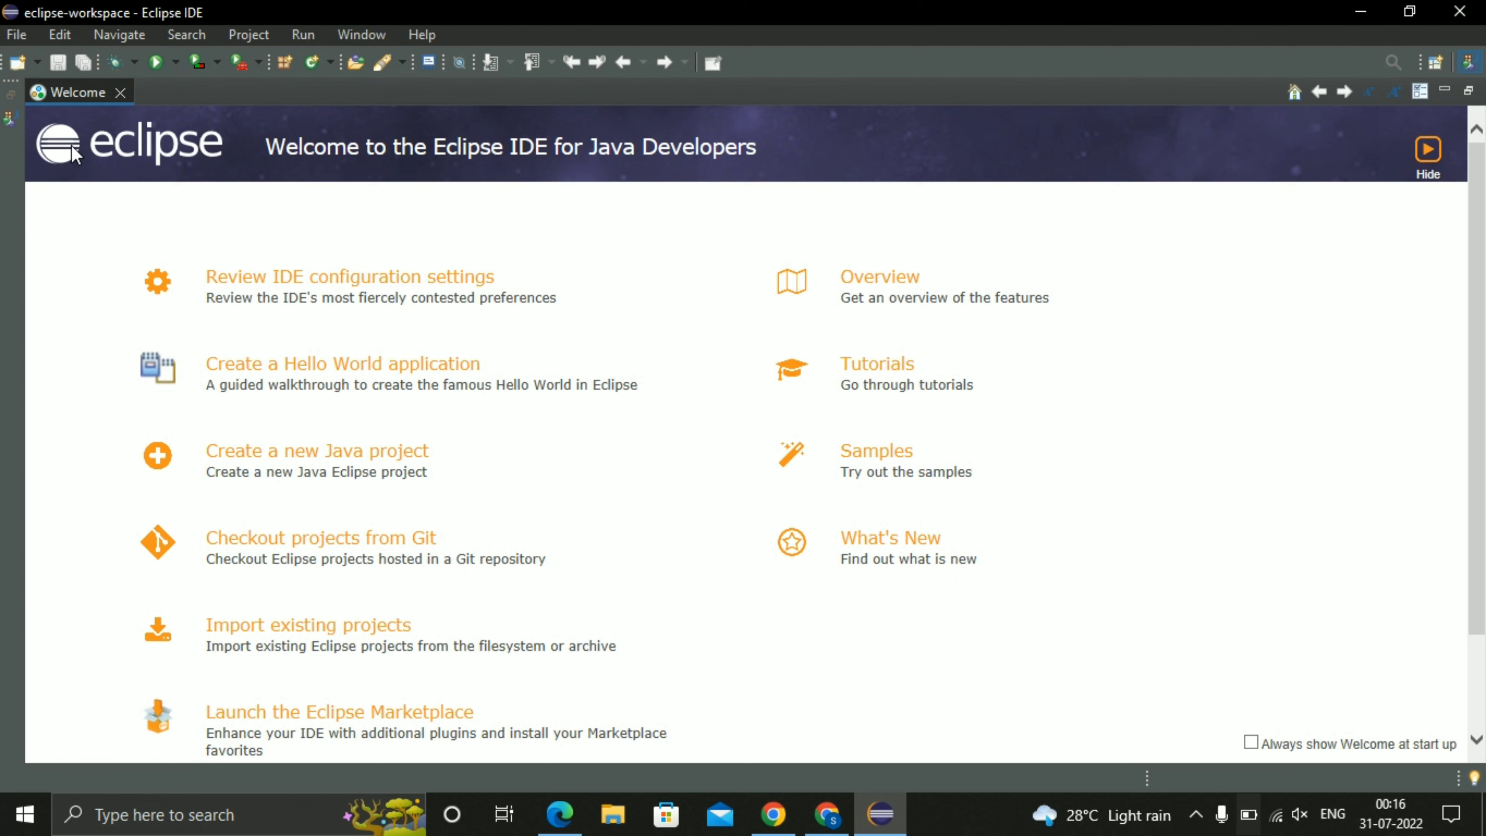
{"action": "left_click", "coordinate": [12, 121]}
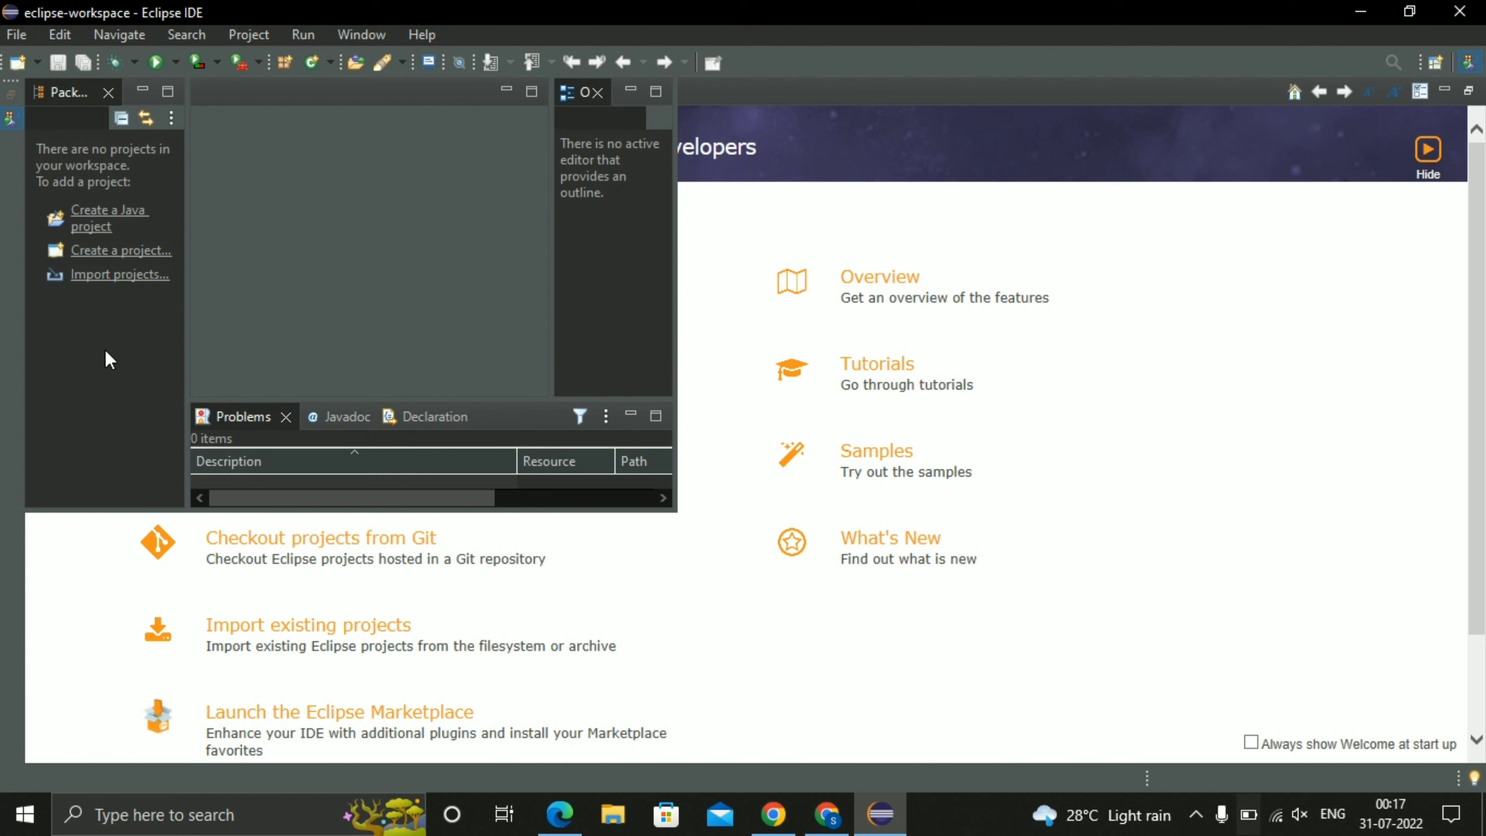
{"action": "left_click", "coordinate": [83, 223]}
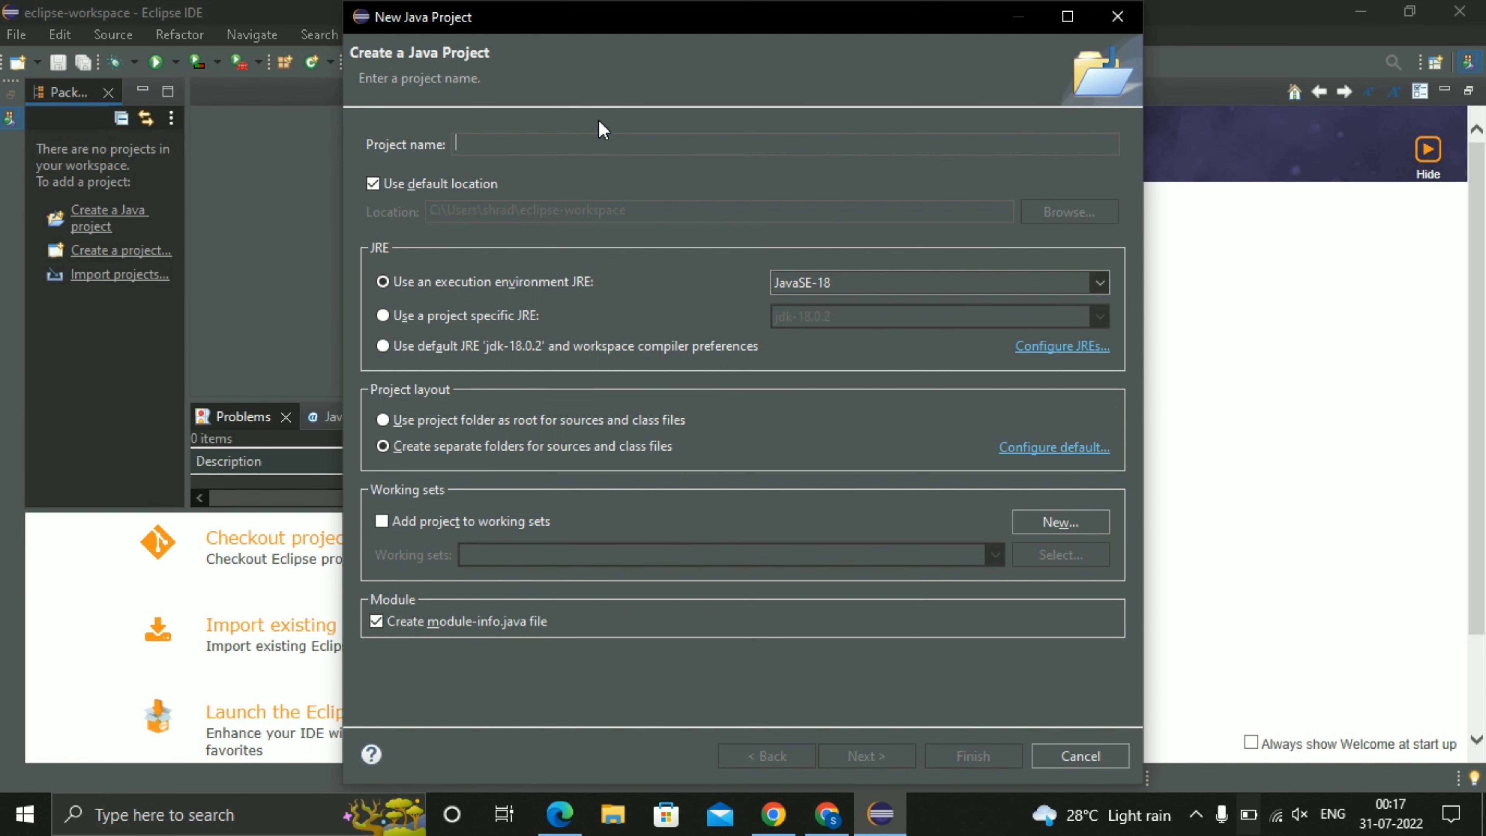
{"action": "left_click", "coordinate": [1118, 16]}
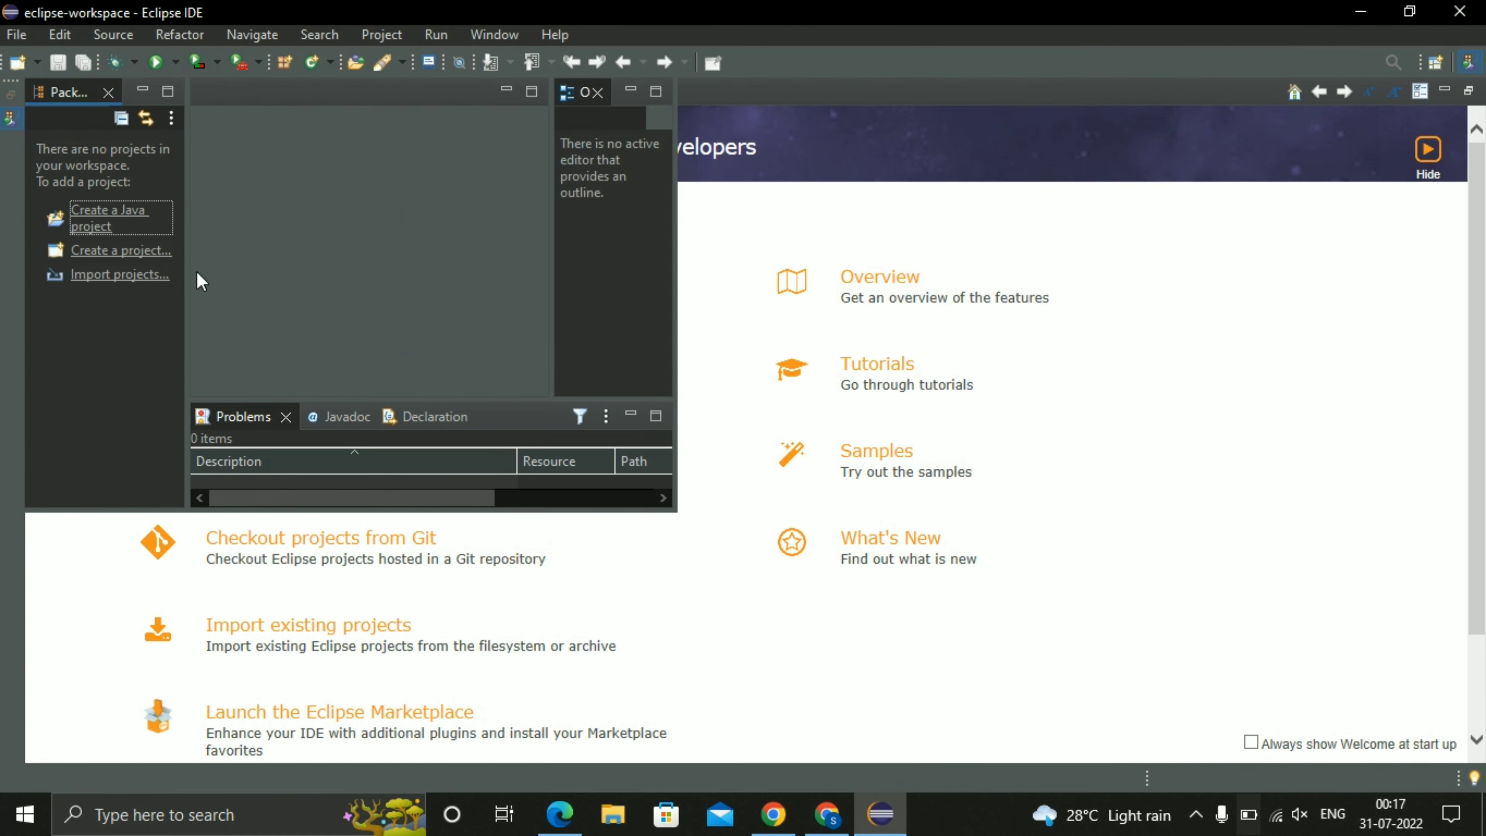
{"action": "left_click", "coordinate": [22, 37]}
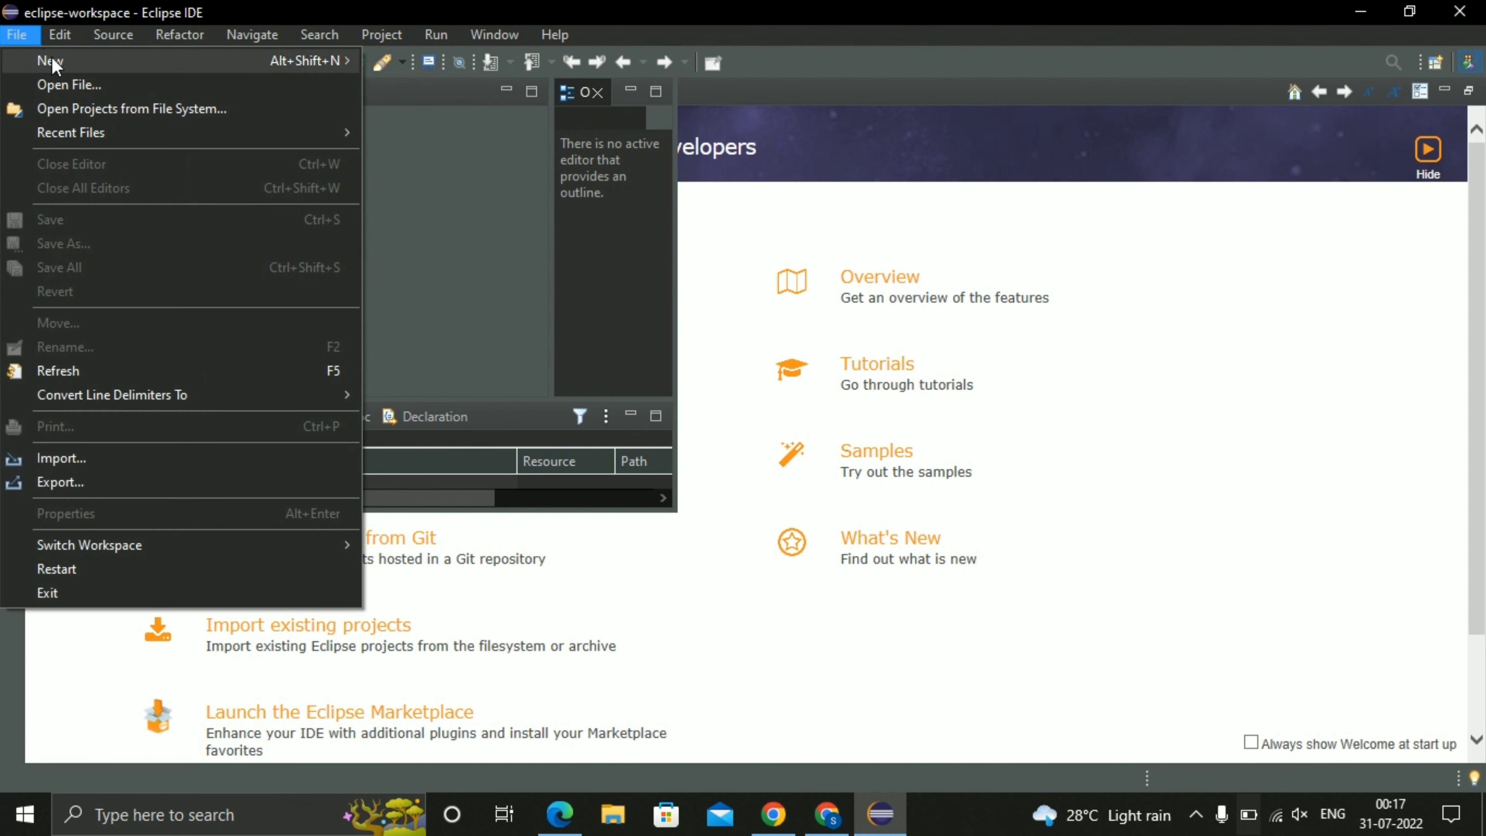
{"action": "mouse_move", "coordinate": [53, 62]}
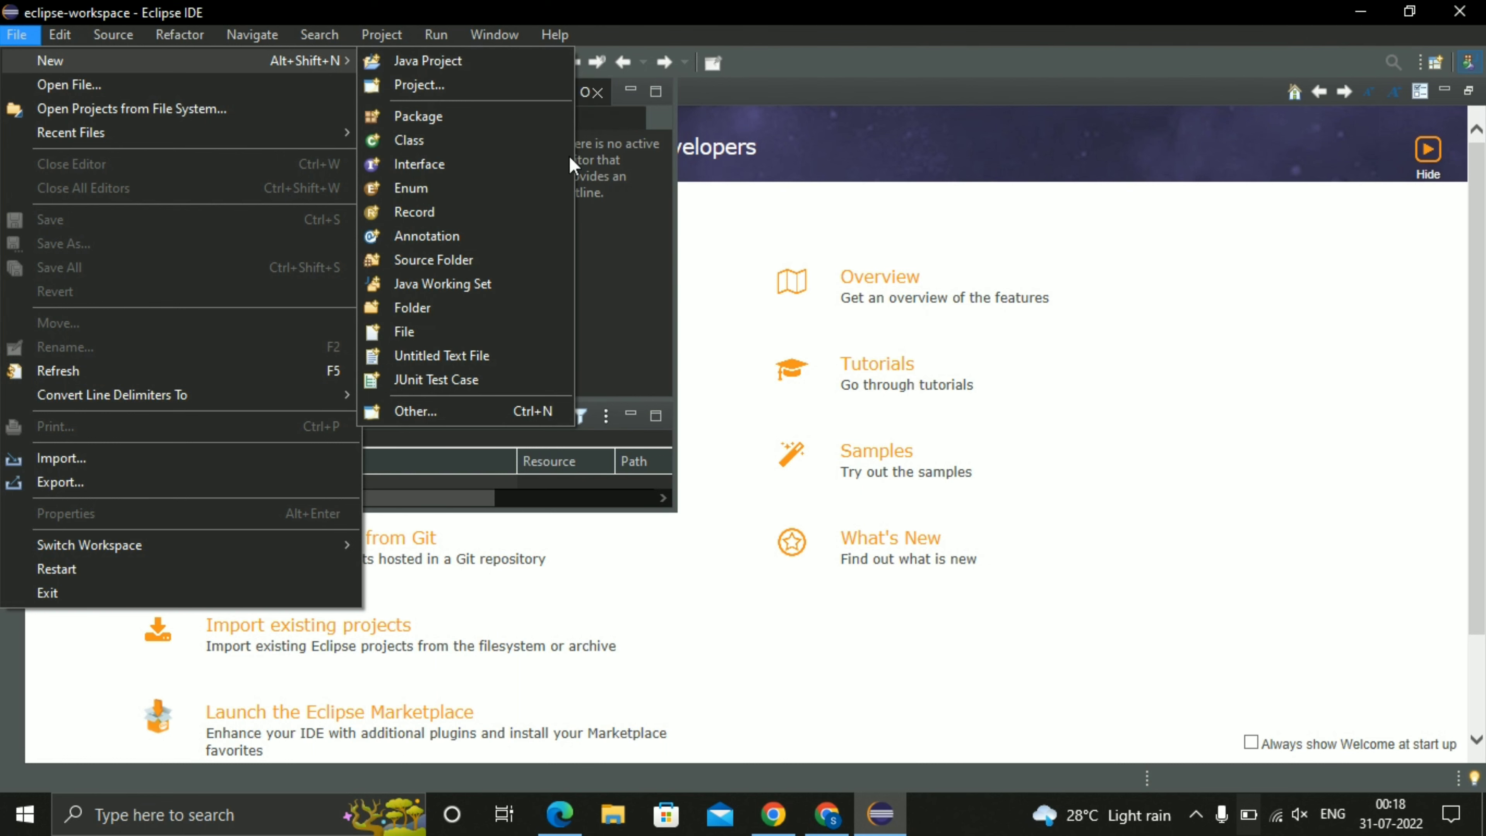
{"action": "left_click", "coordinate": [635, 259]}
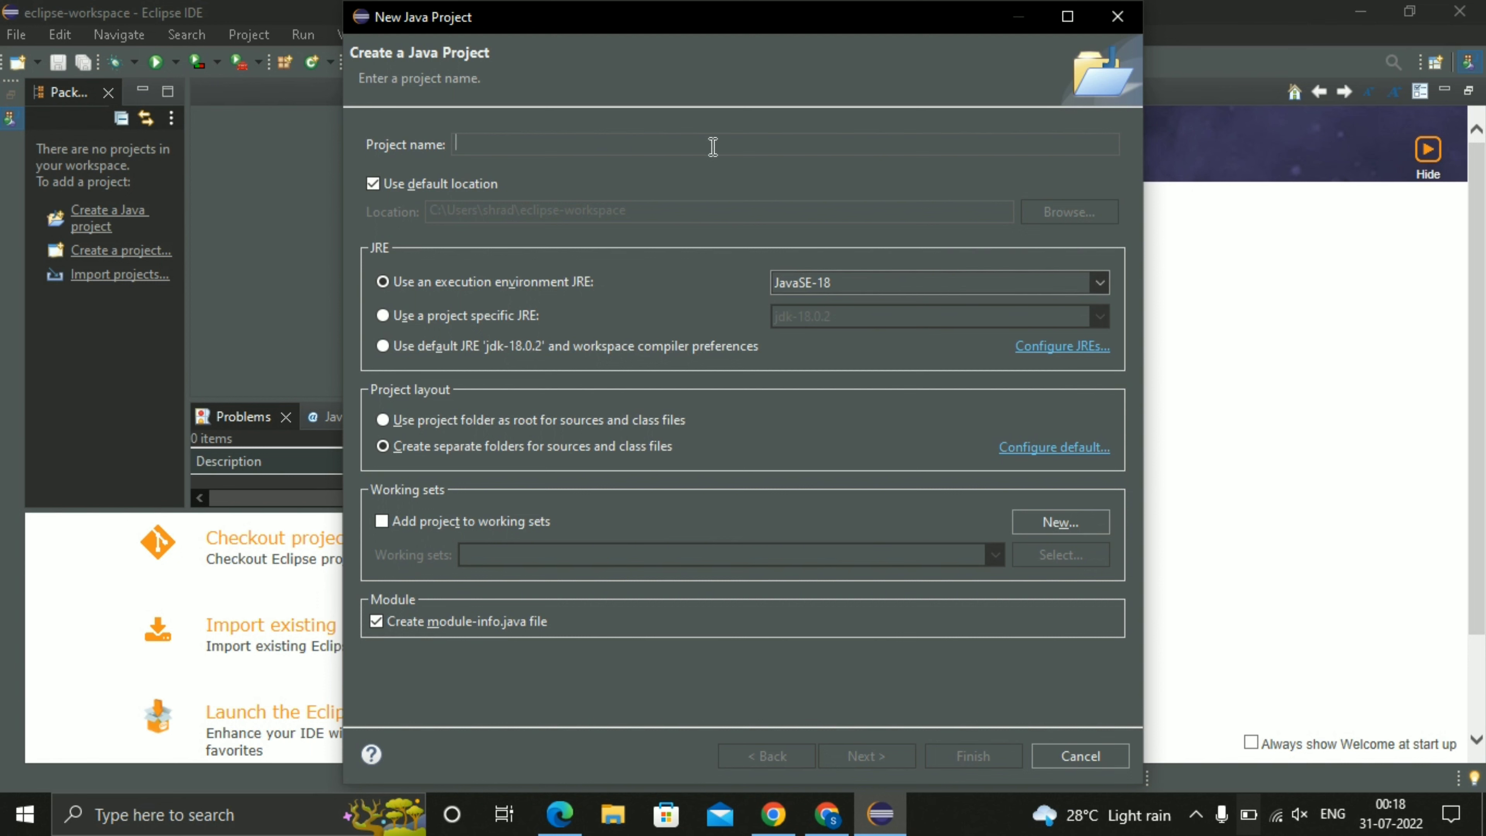
Create a Java project named Helloworld at the default location with the JavaSE-18 execution environment.
{"action": "type", "text": "Hel"}
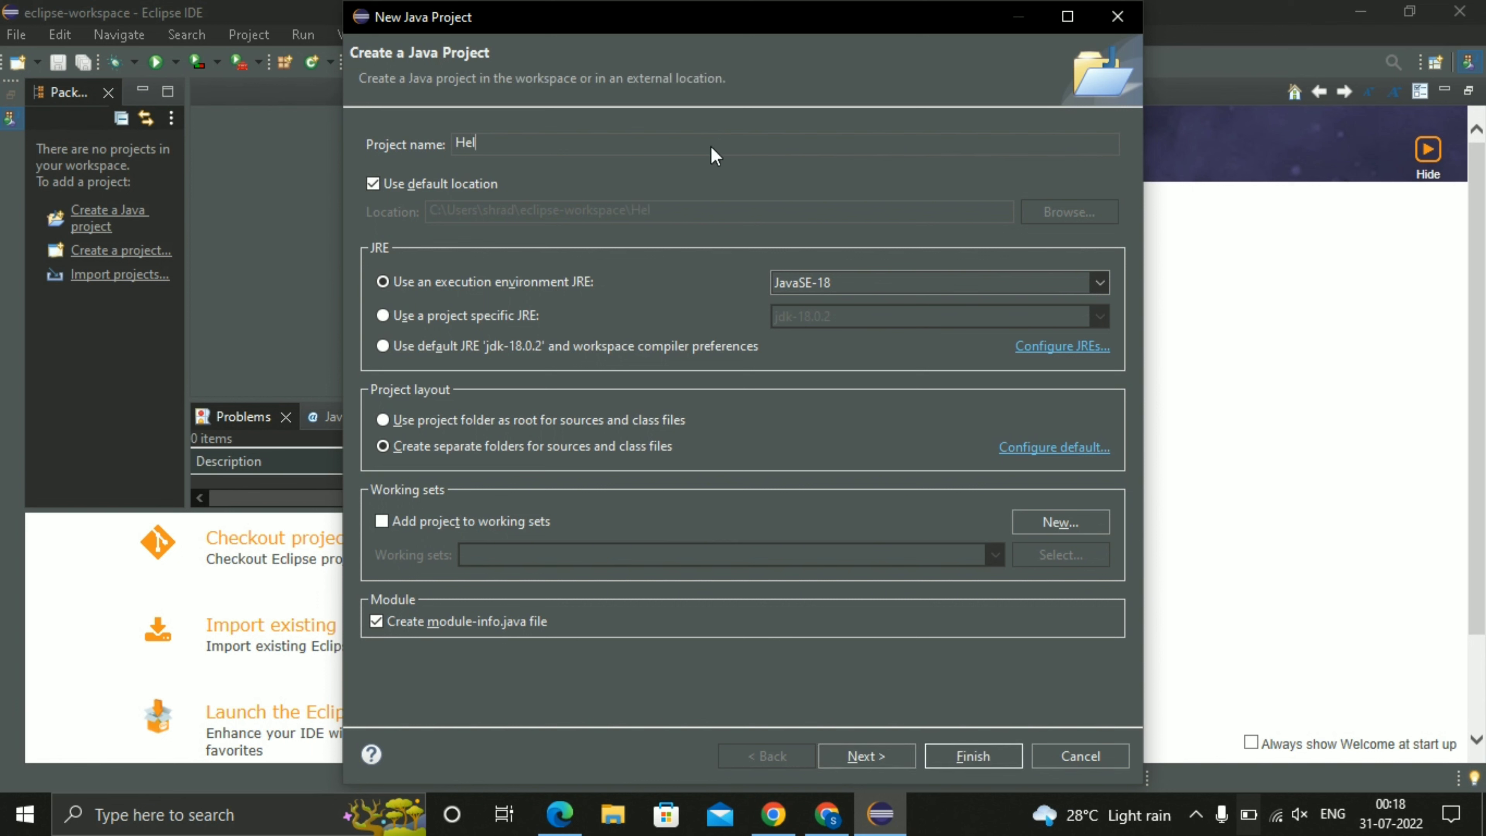
{"action": "type", "text": "loworld"}
{"action": "left_click", "coordinate": [1038, 276]}
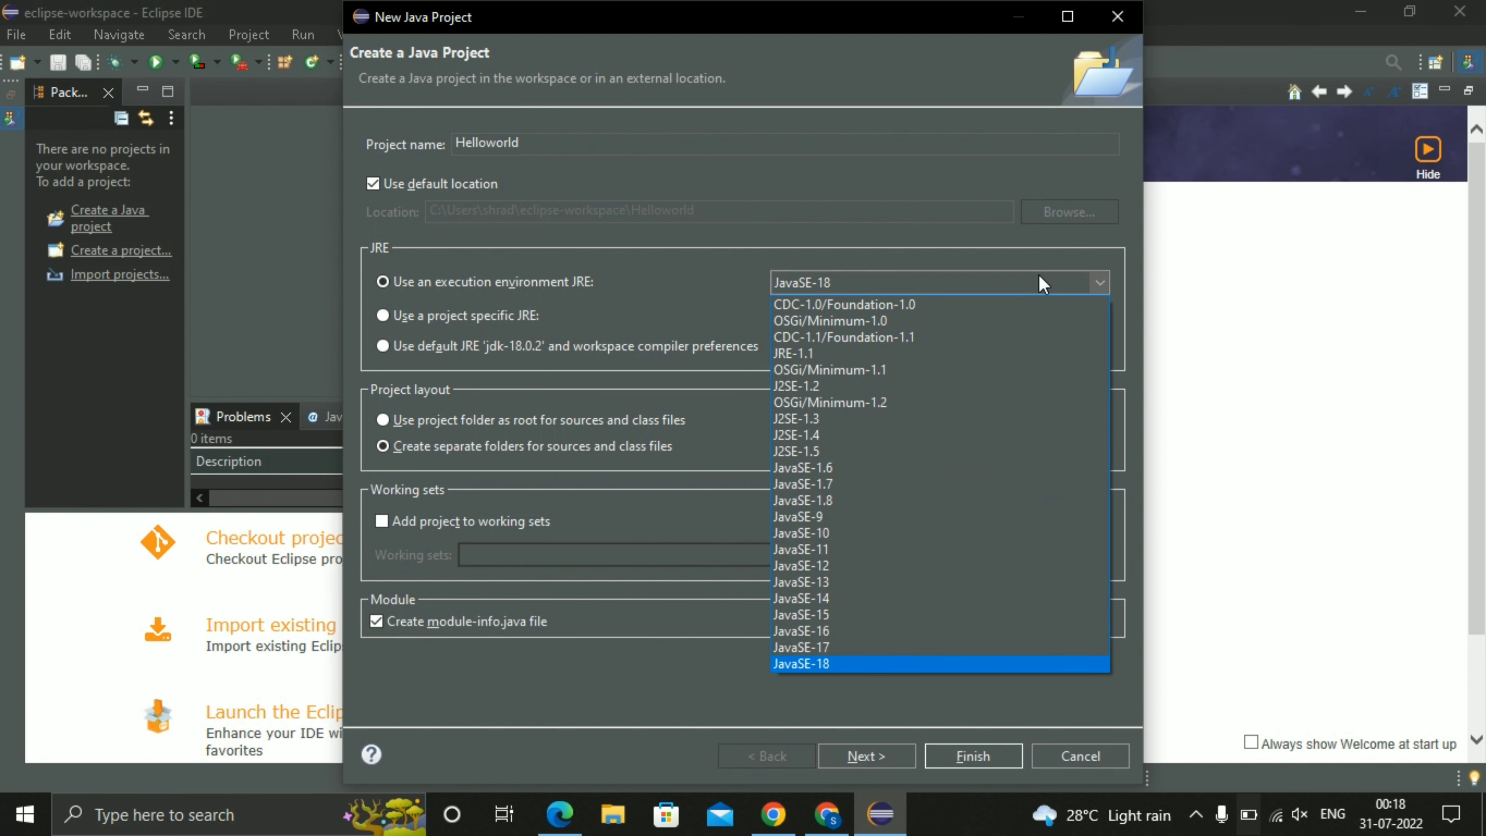
{"action": "left_click", "coordinate": [1040, 284]}
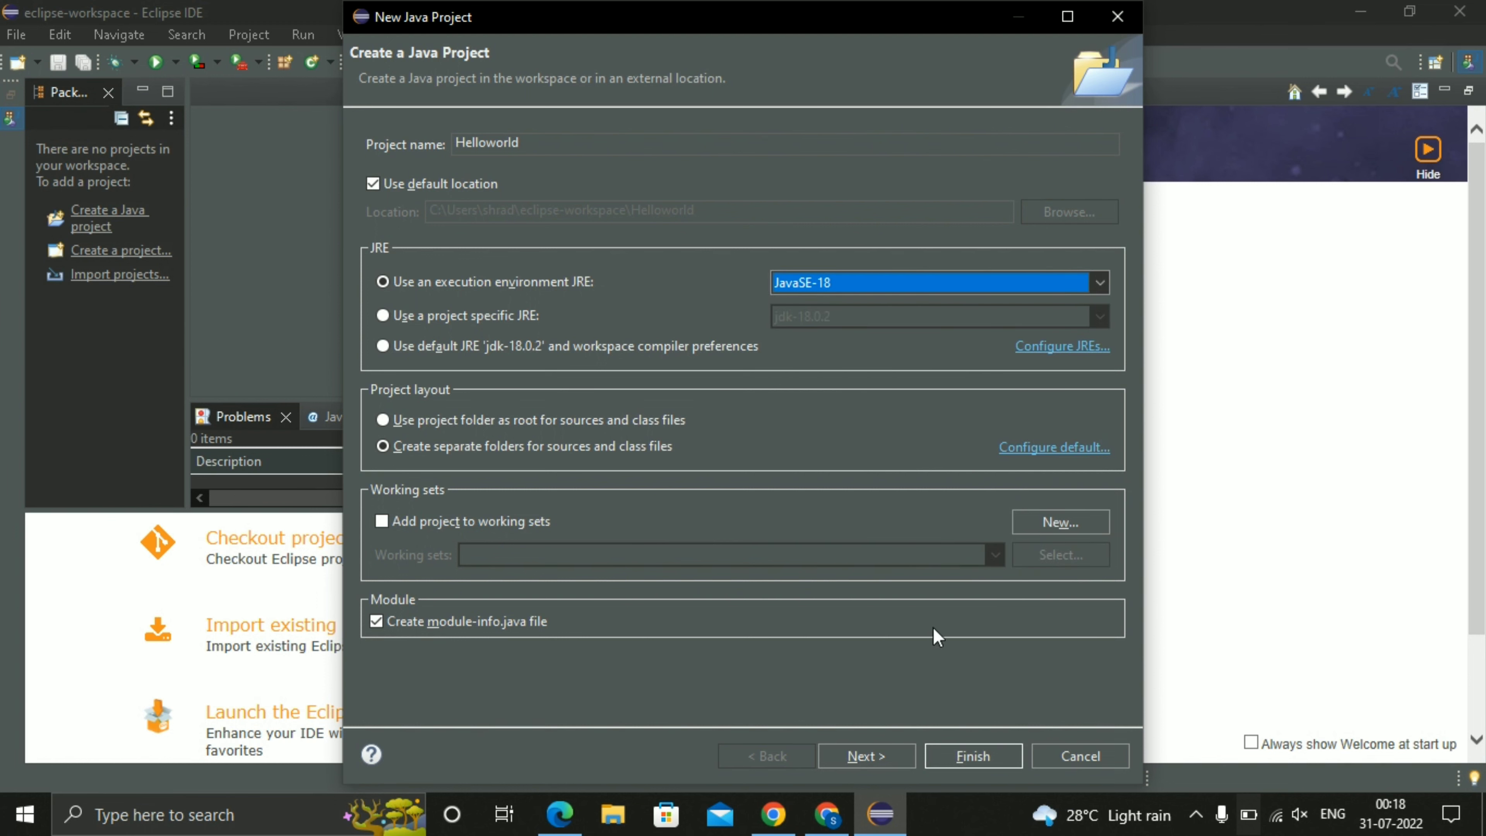
{"action": "left_click", "coordinate": [972, 748]}
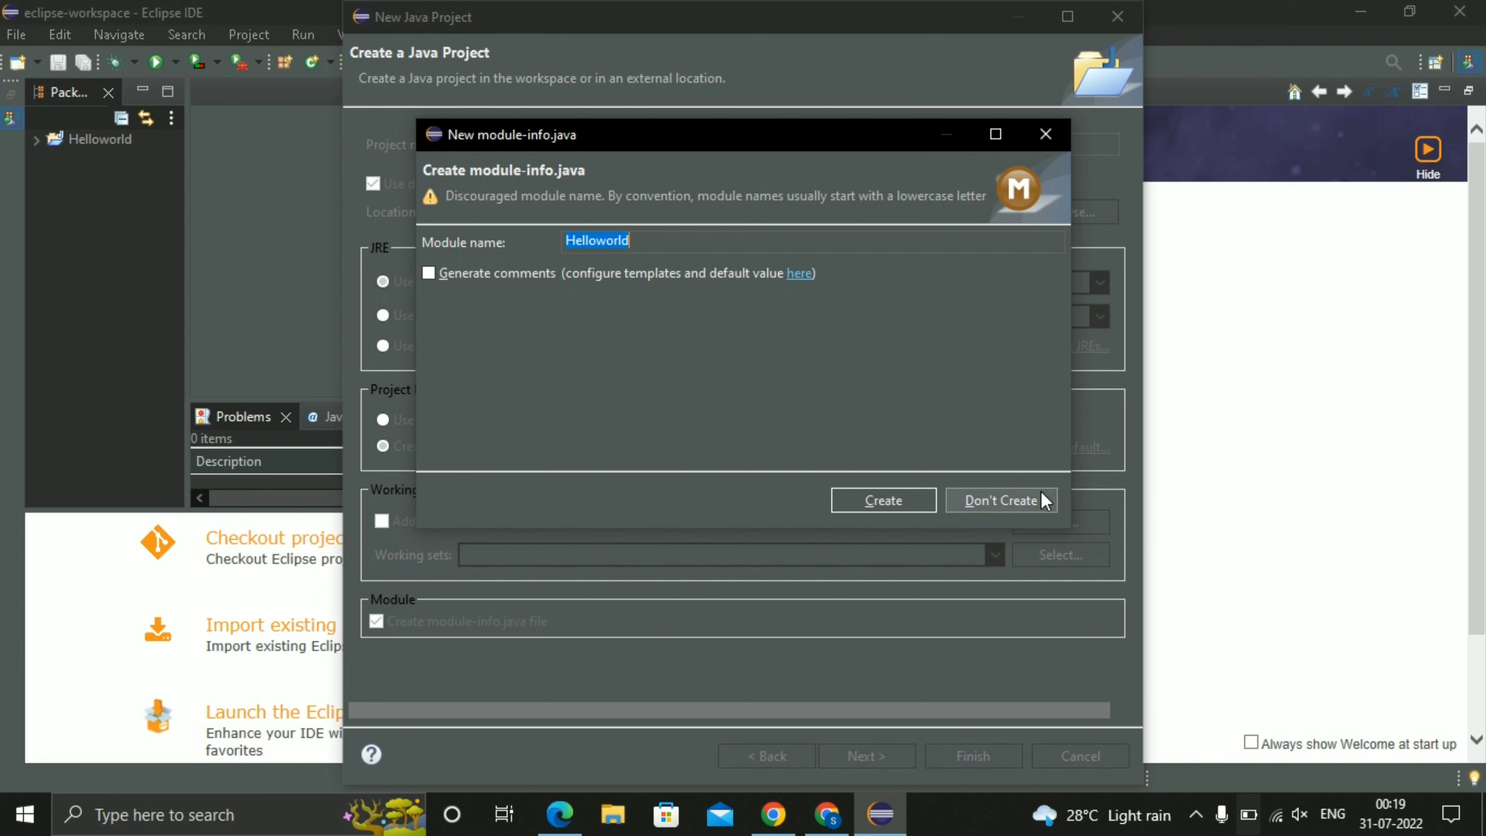
Finish creating the Helloworld project without a module-info.java file and expand the project's contents.
{"action": "left_click", "coordinate": [1008, 500]}
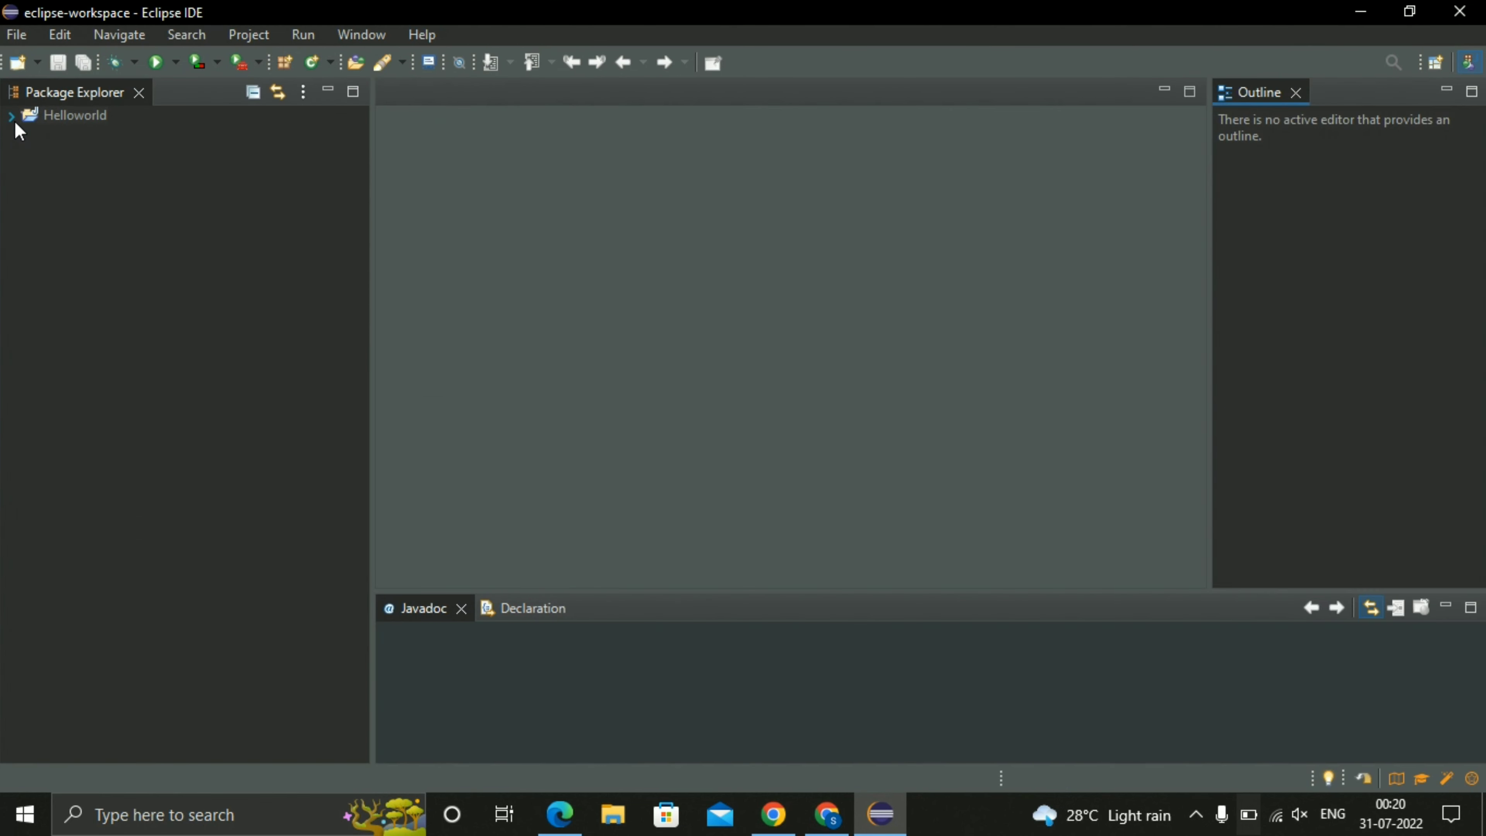
{"action": "left_click", "coordinate": [13, 118]}
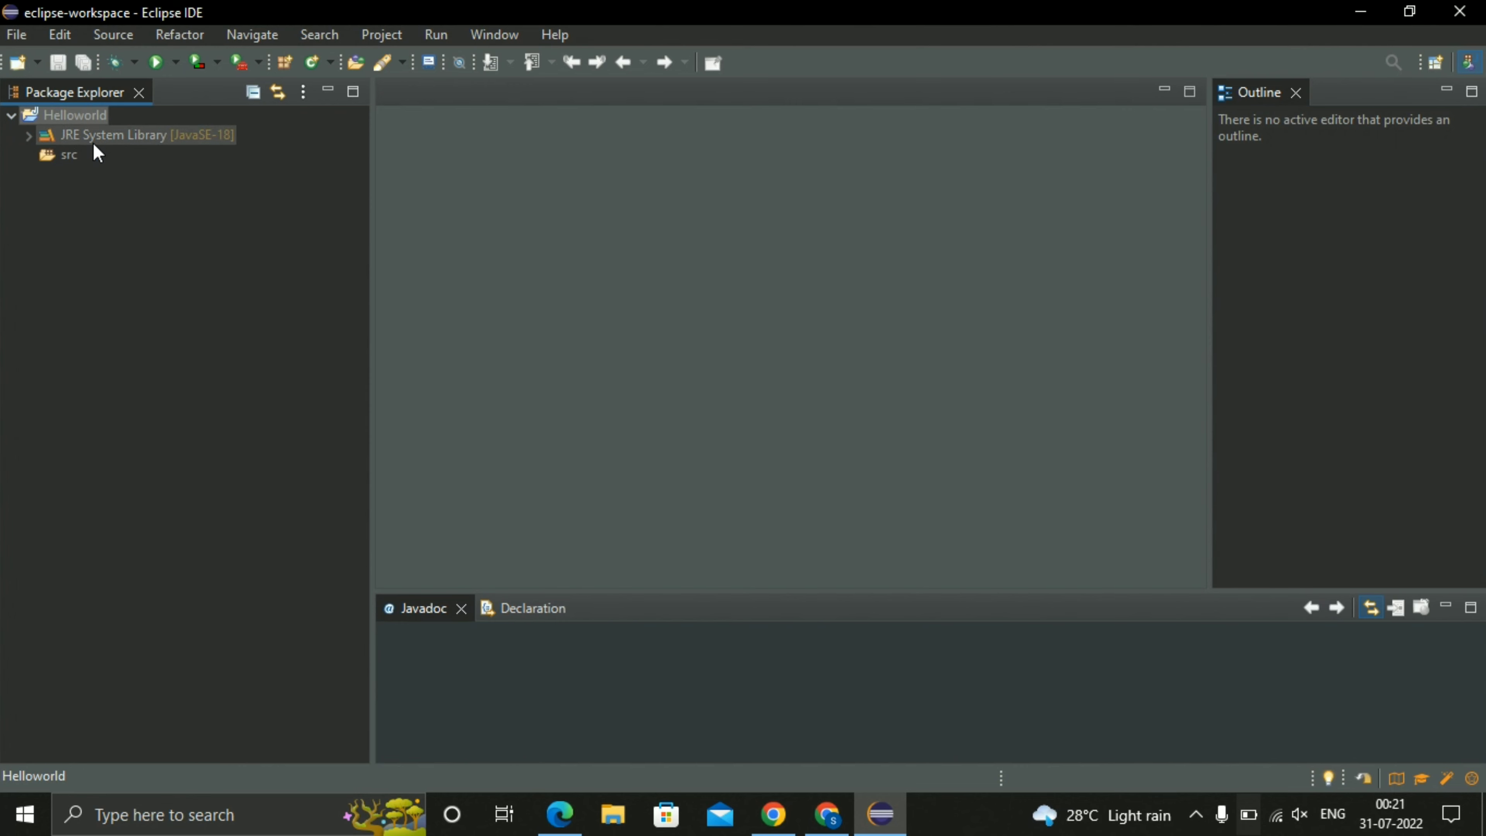
Create a public class named helloworld in the src folder's default package, including the public static void main method stub.
{"action": "left_click", "coordinate": [69, 158]}
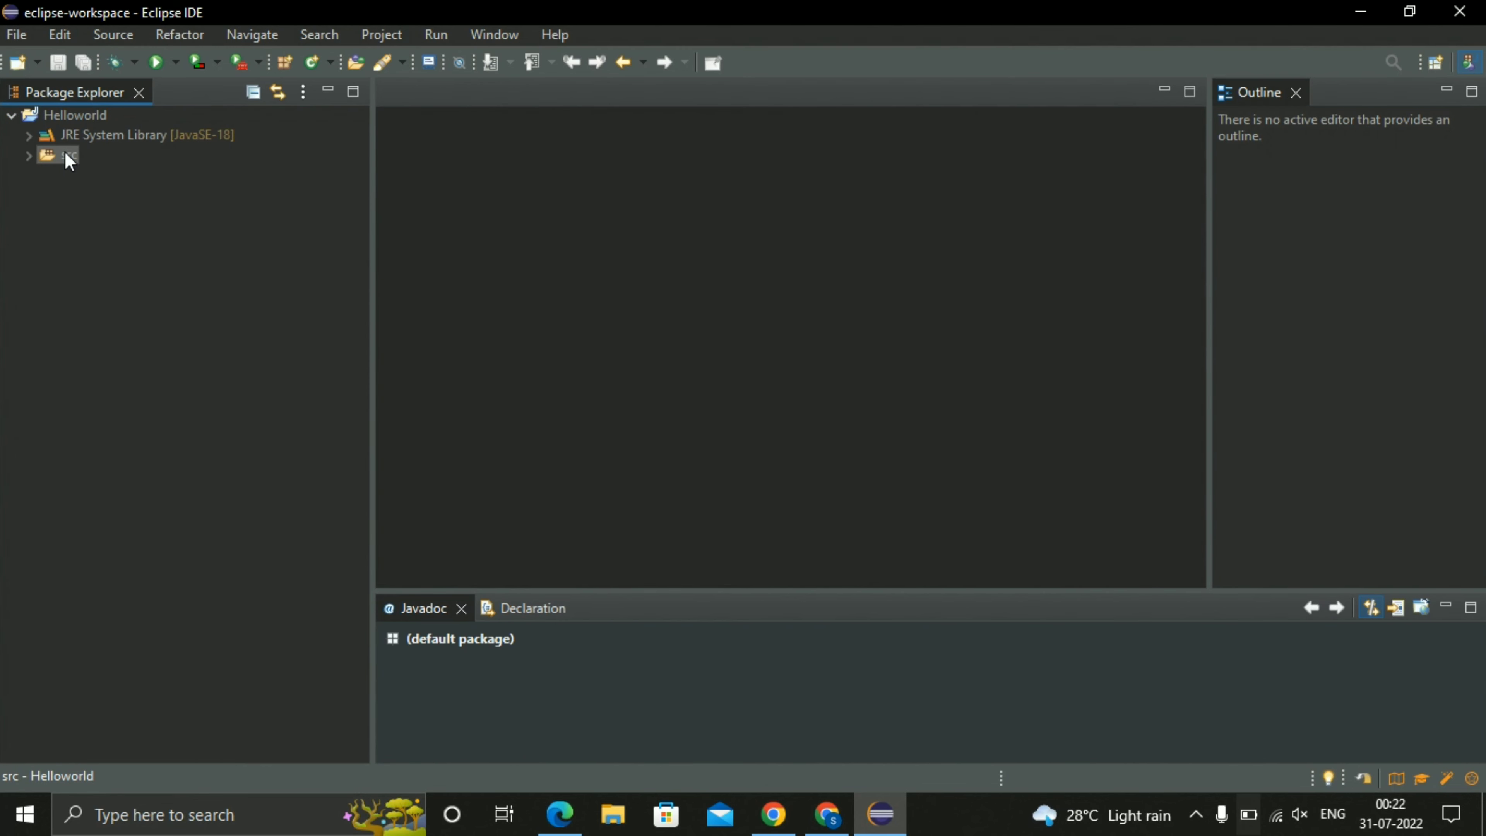
{"action": "right_click", "coordinate": [65, 153]}
{"action": "mouse_move", "coordinate": [139, 179]}
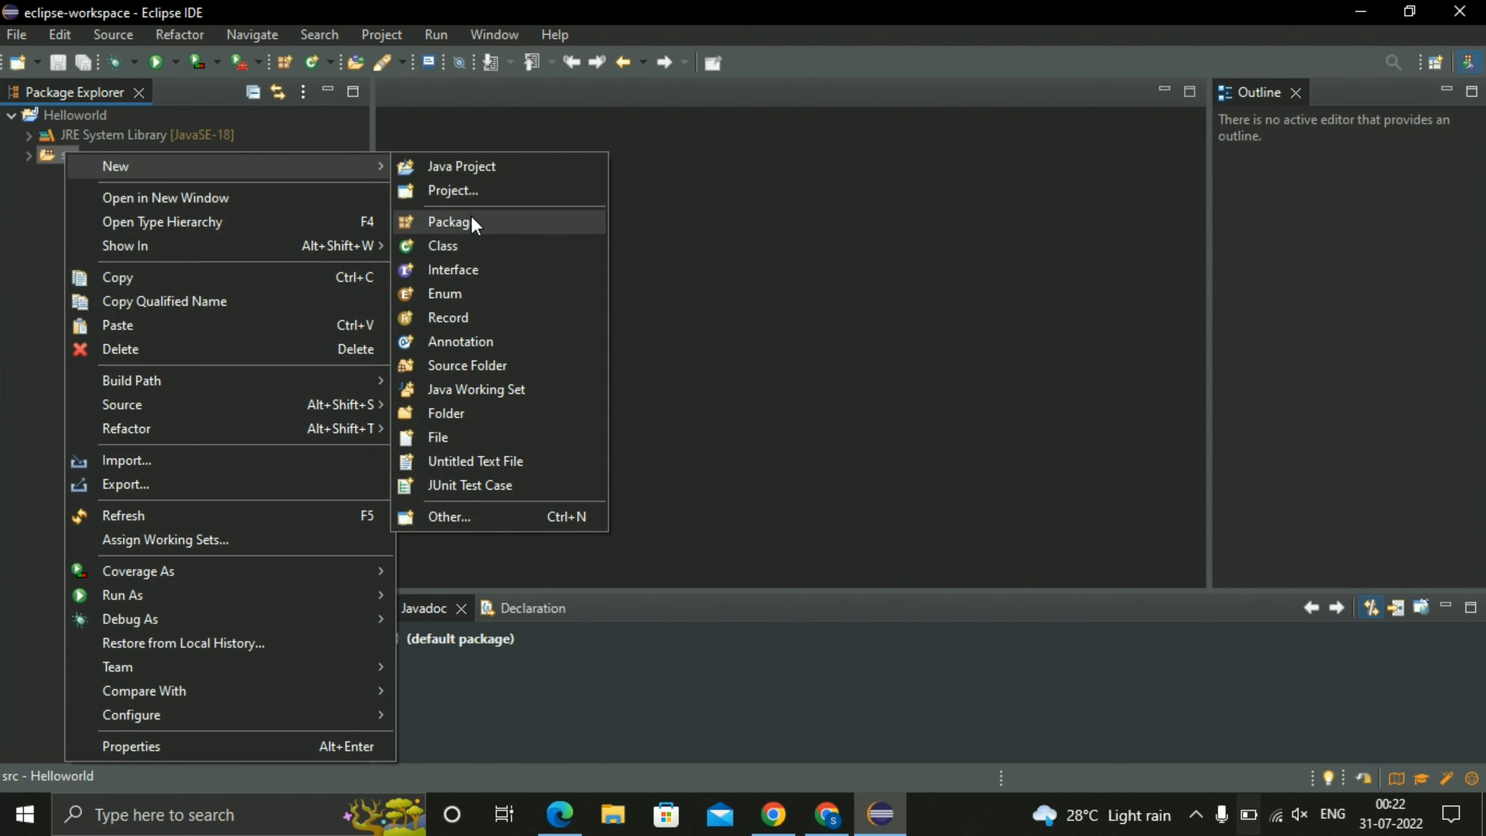
{"action": "left_click", "coordinate": [472, 240]}
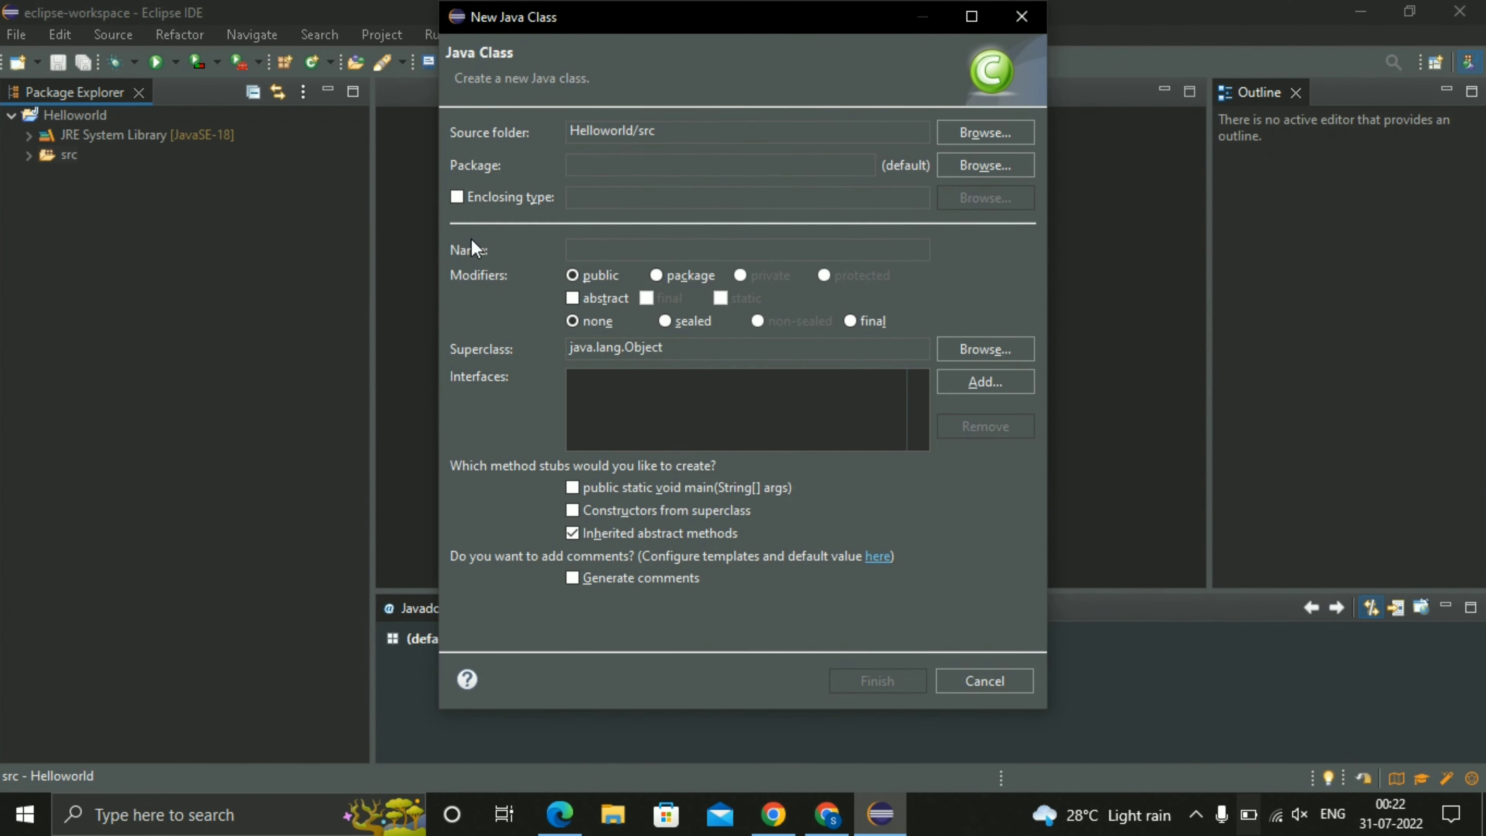
{"action": "type", "text": "helloworld"}
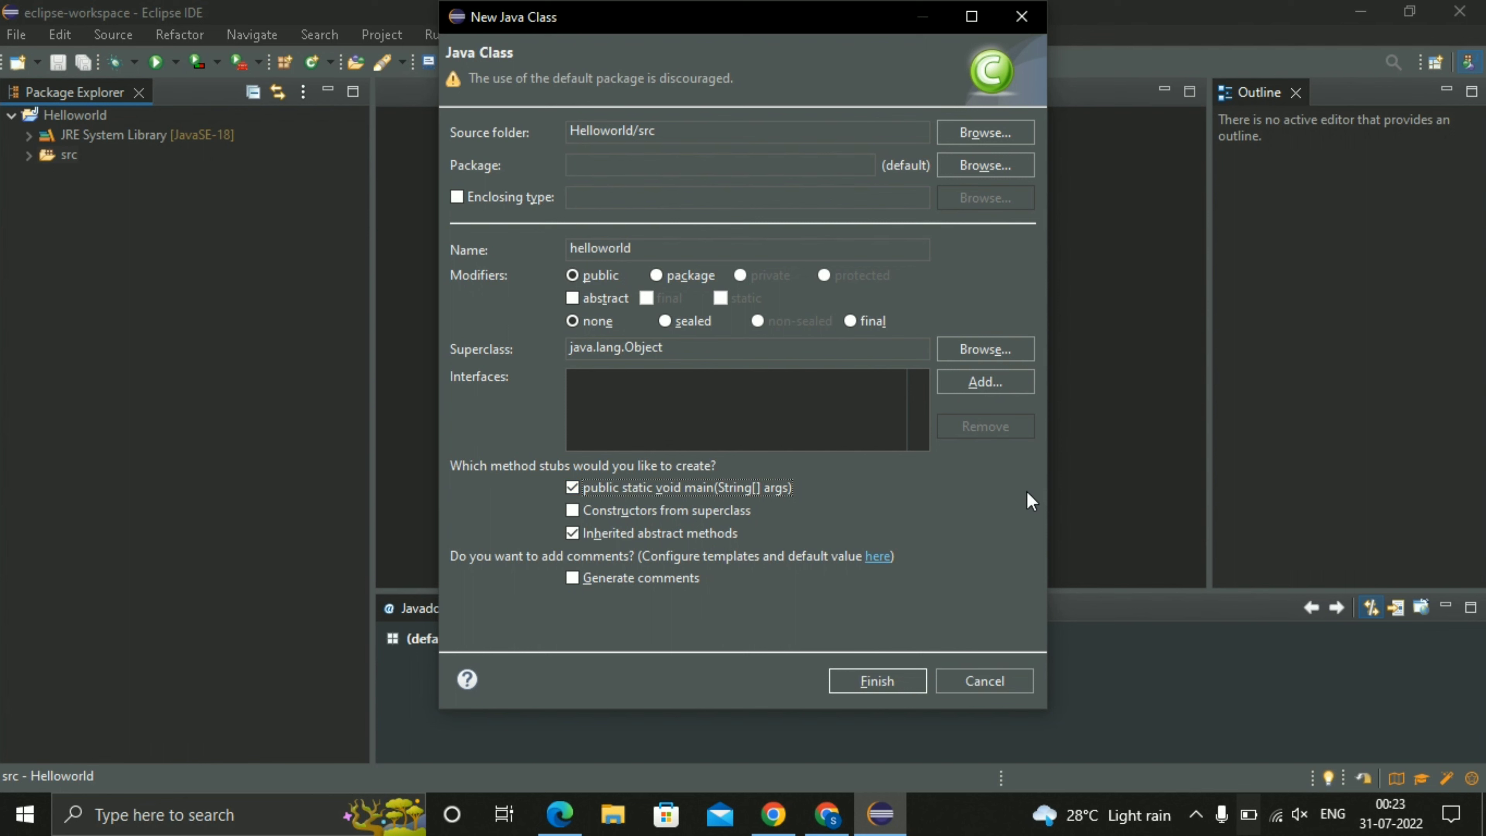
{"action": "left_click", "coordinate": [906, 680]}
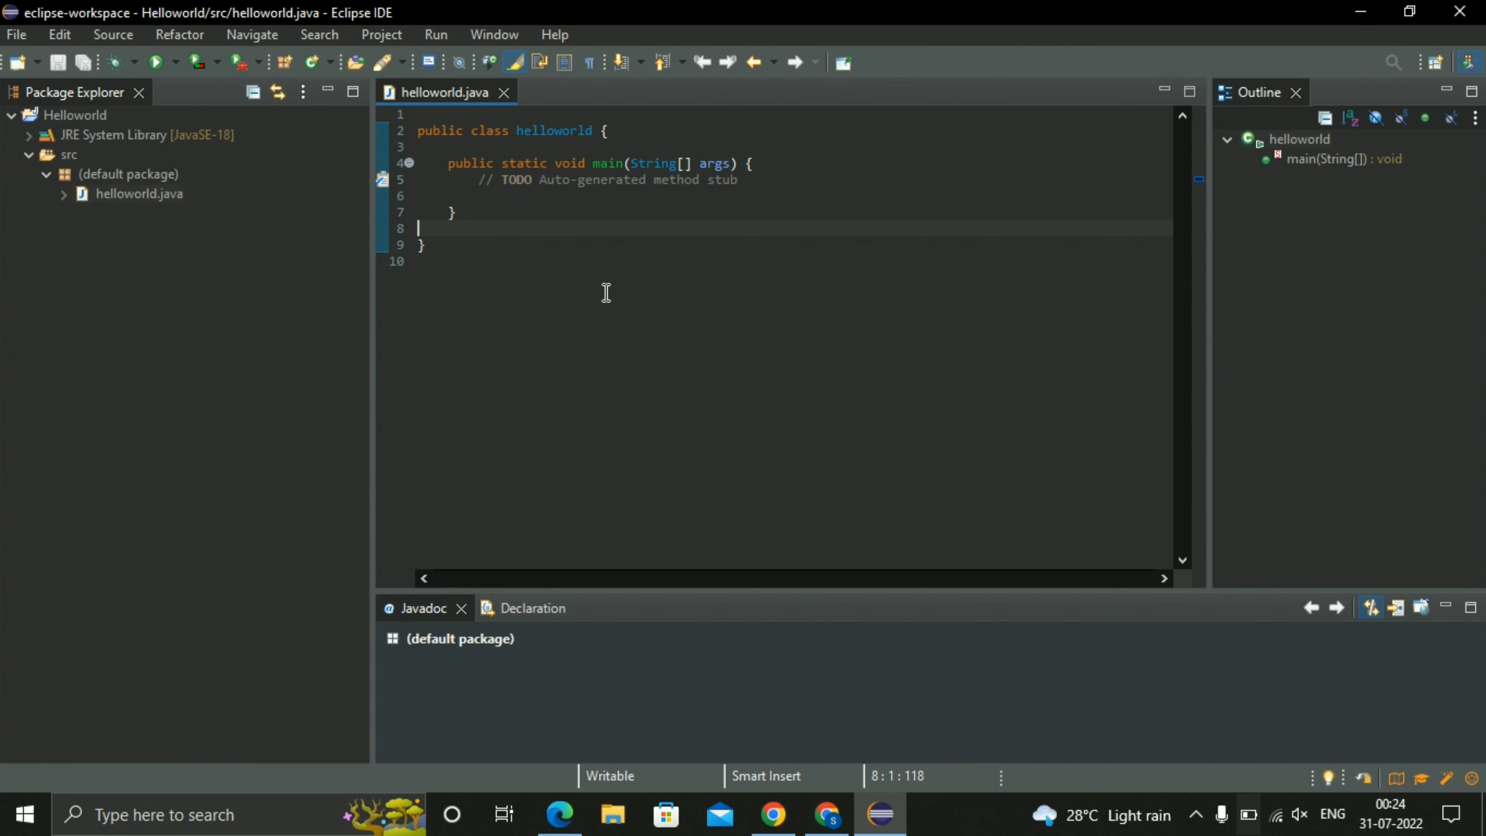
Add the statement System.out.println("Hello World"); below the TODO comment in the main method.
{"action": "left_click", "coordinate": [764, 179]}
{"action": "key", "text": "Return"}
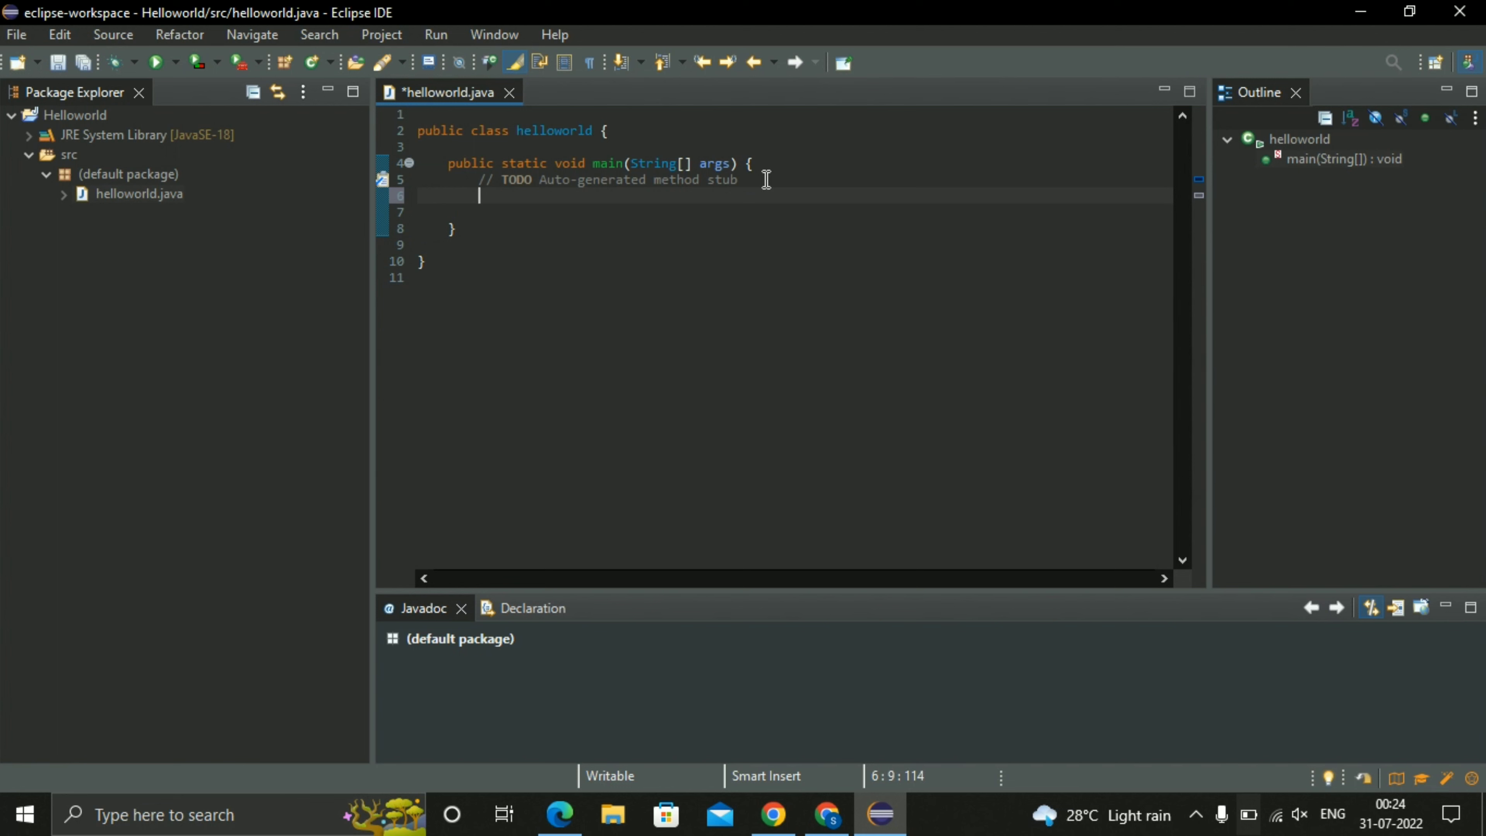
{"action": "type", "text": "System."}
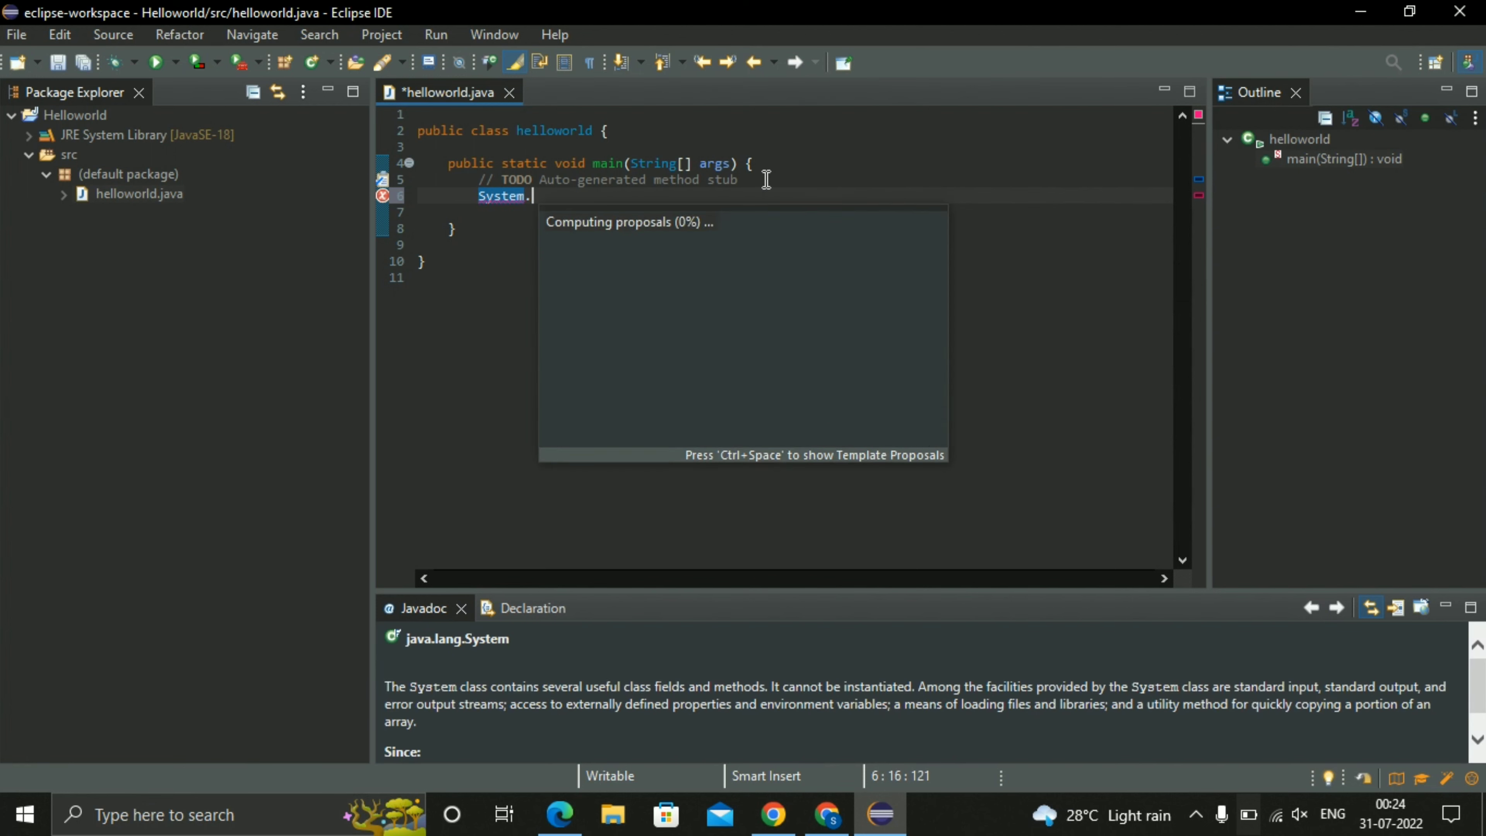
{"action": "type", "text": "out"}
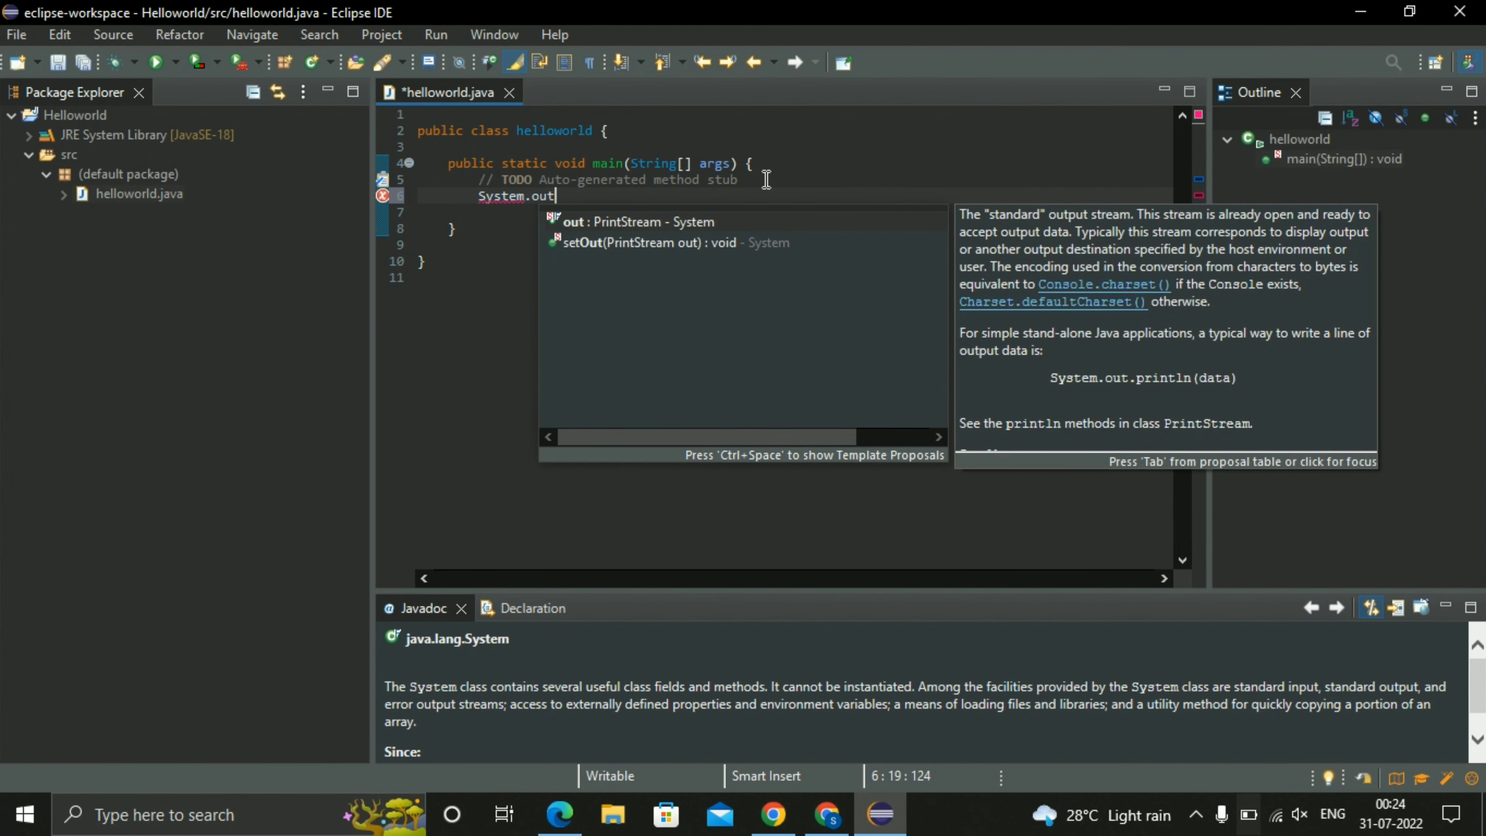
{"action": "type", "text": ".print"}
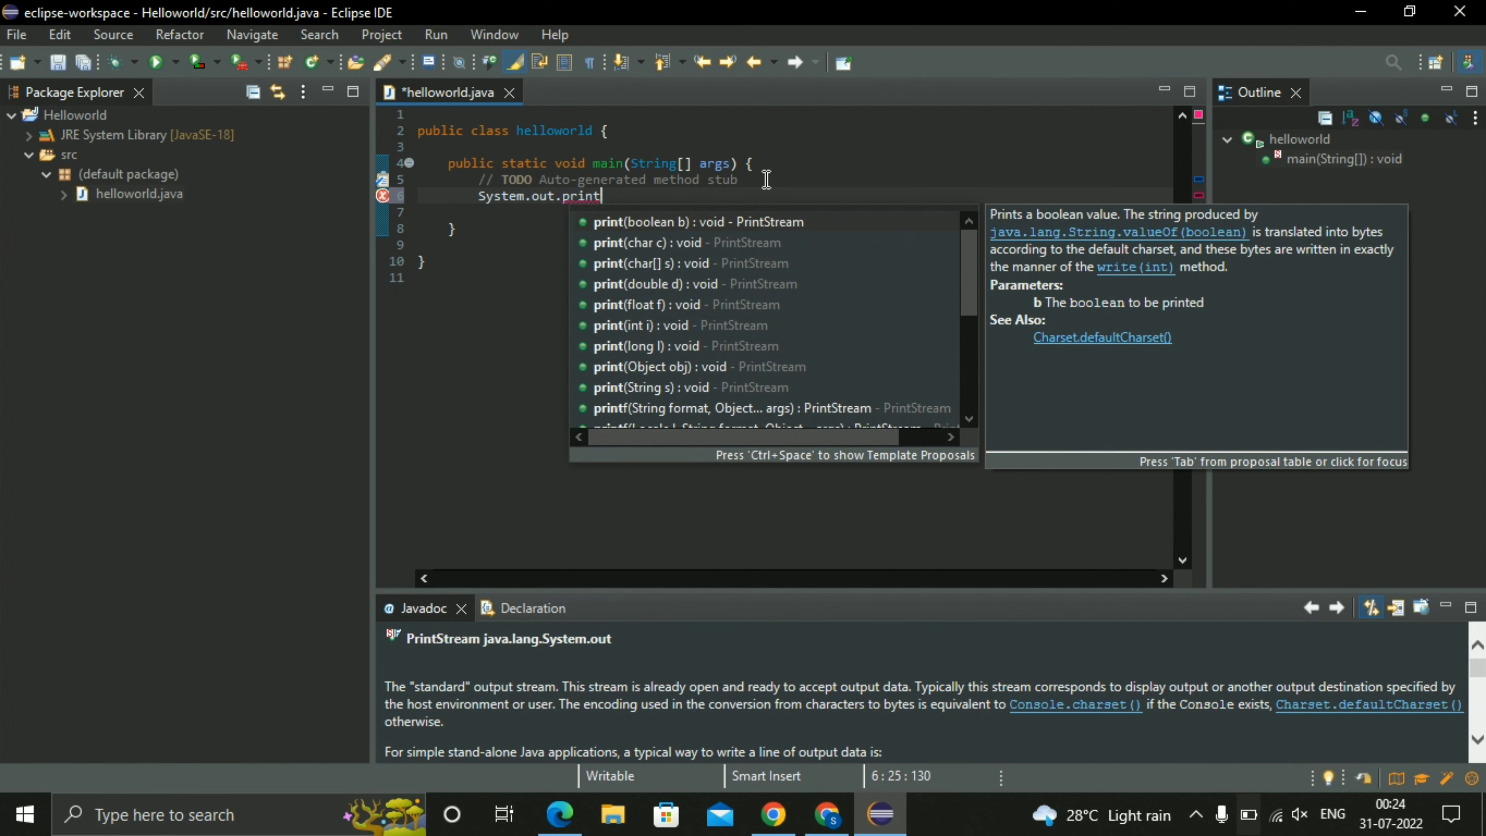
{"action": "type", "text": "ln("}
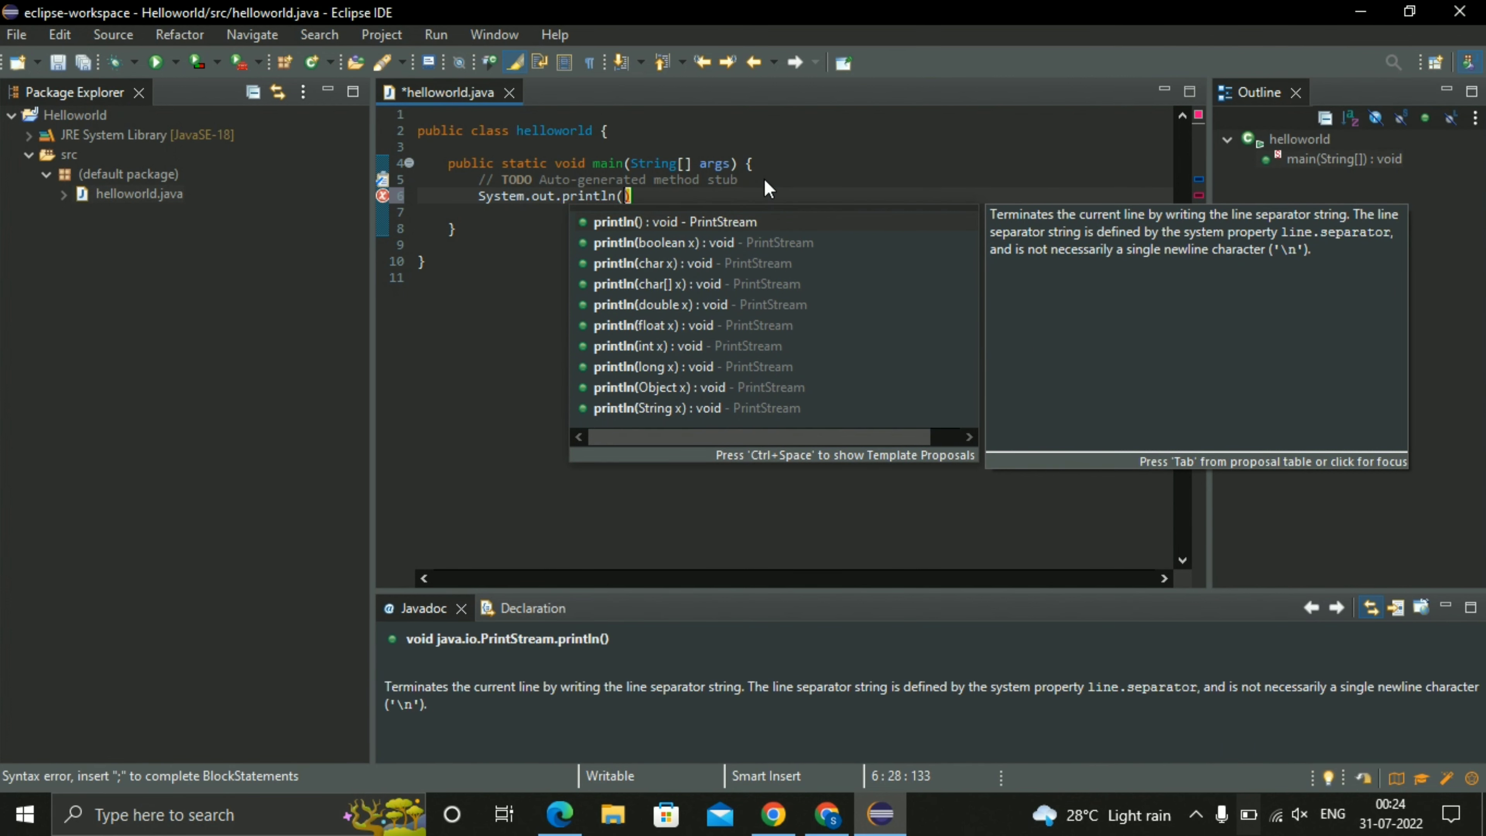
{"action": "type", "text": "\"Hello "}
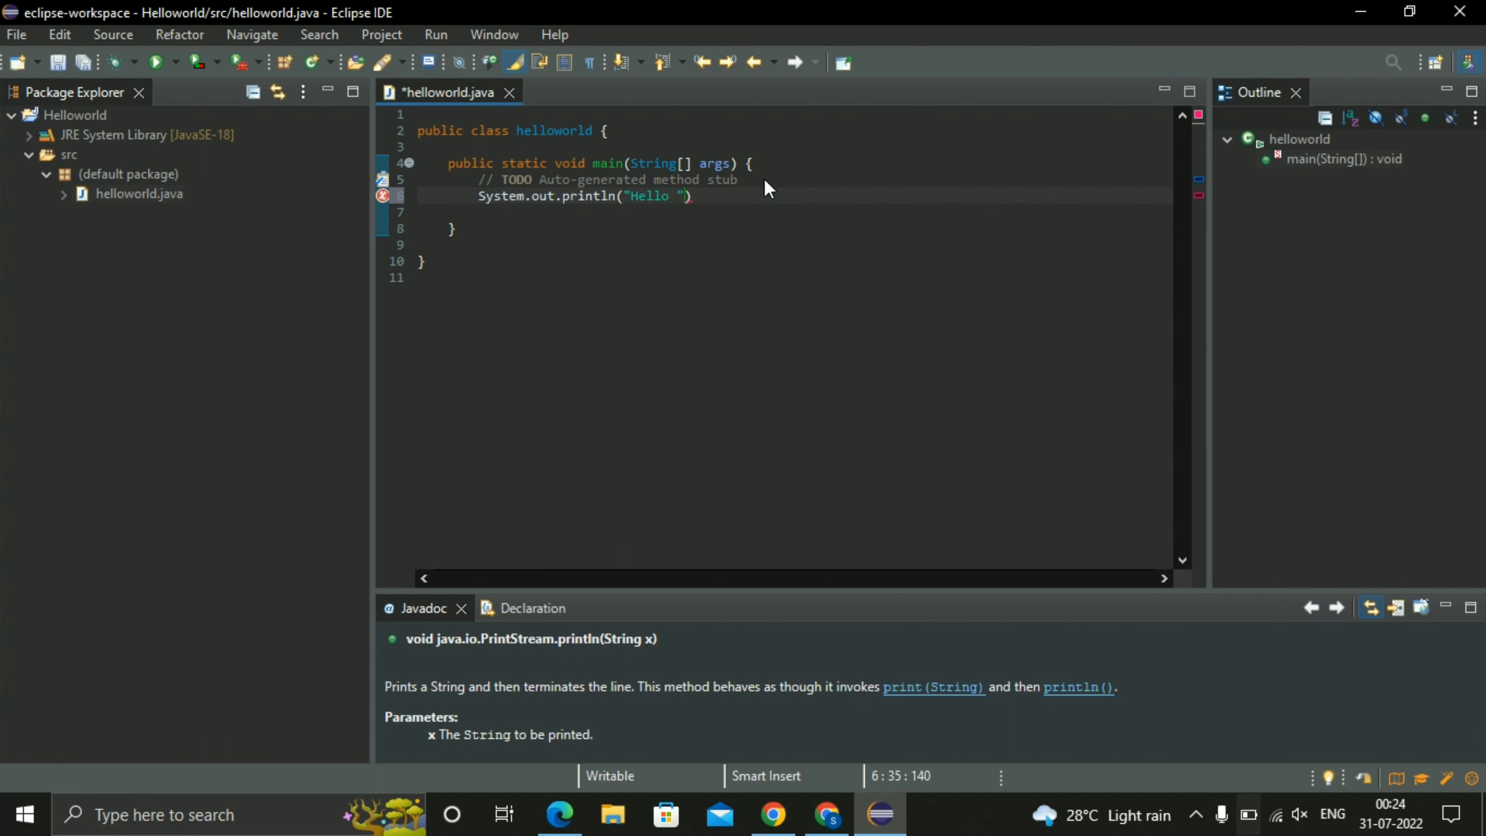
{"action": "type", "text": "World\");"}
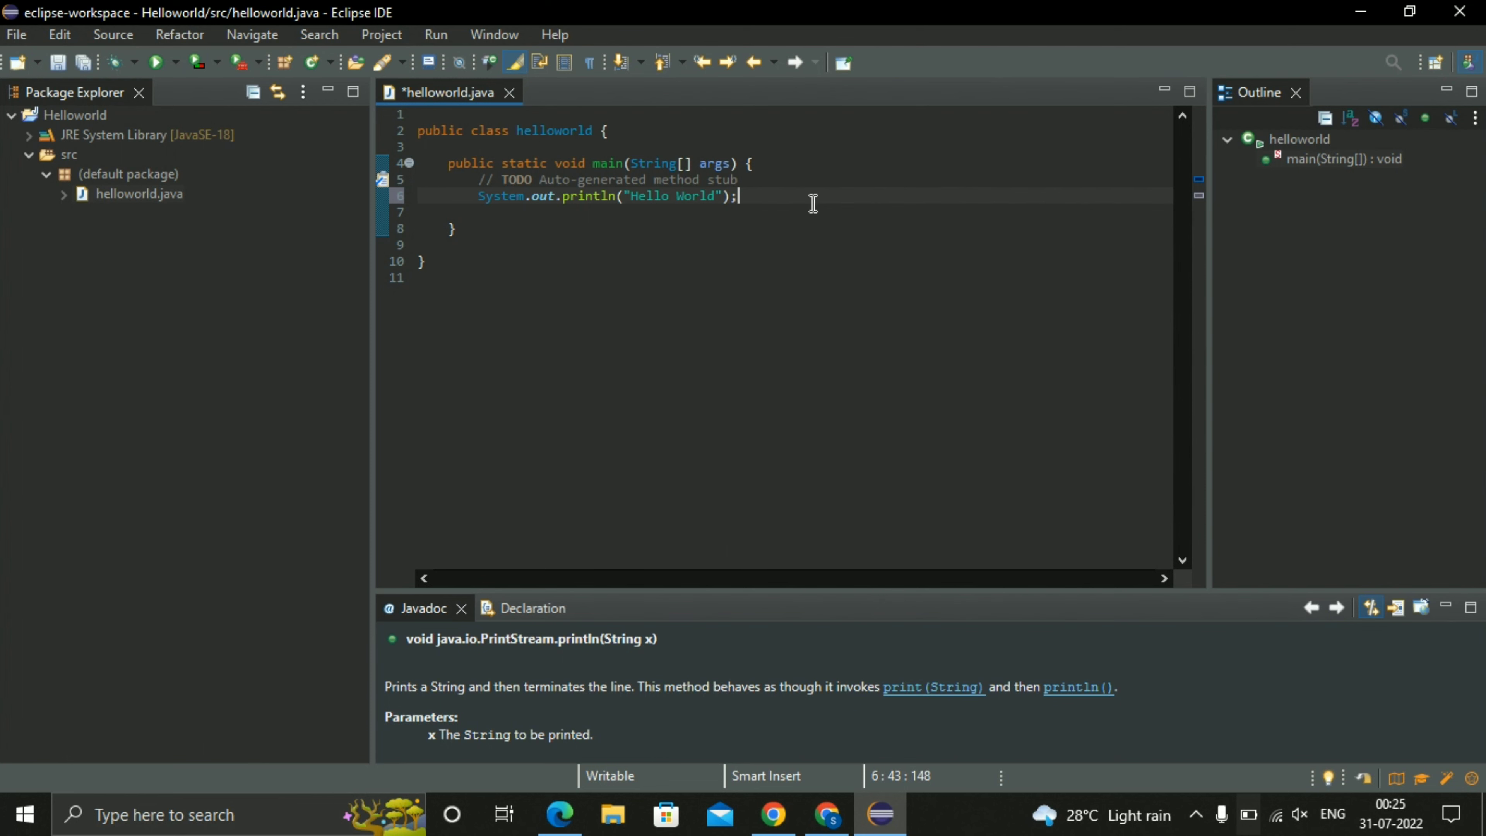
Run the helloworld program, saving helloworld.java before the launch, and check its console output.
{"action": "left_click", "coordinate": [603, 254]}
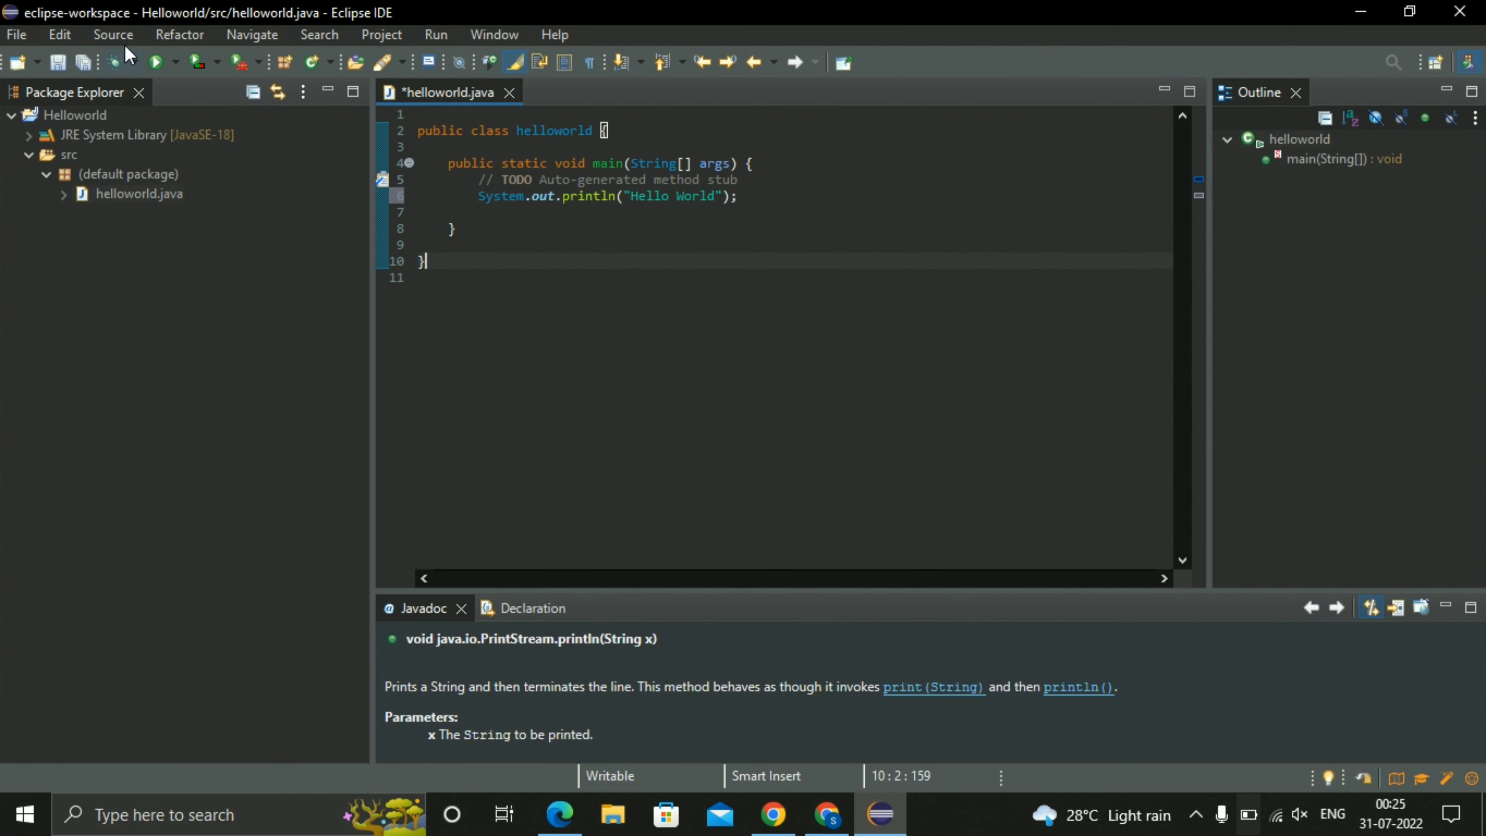
{"action": "left_click", "coordinate": [156, 61]}
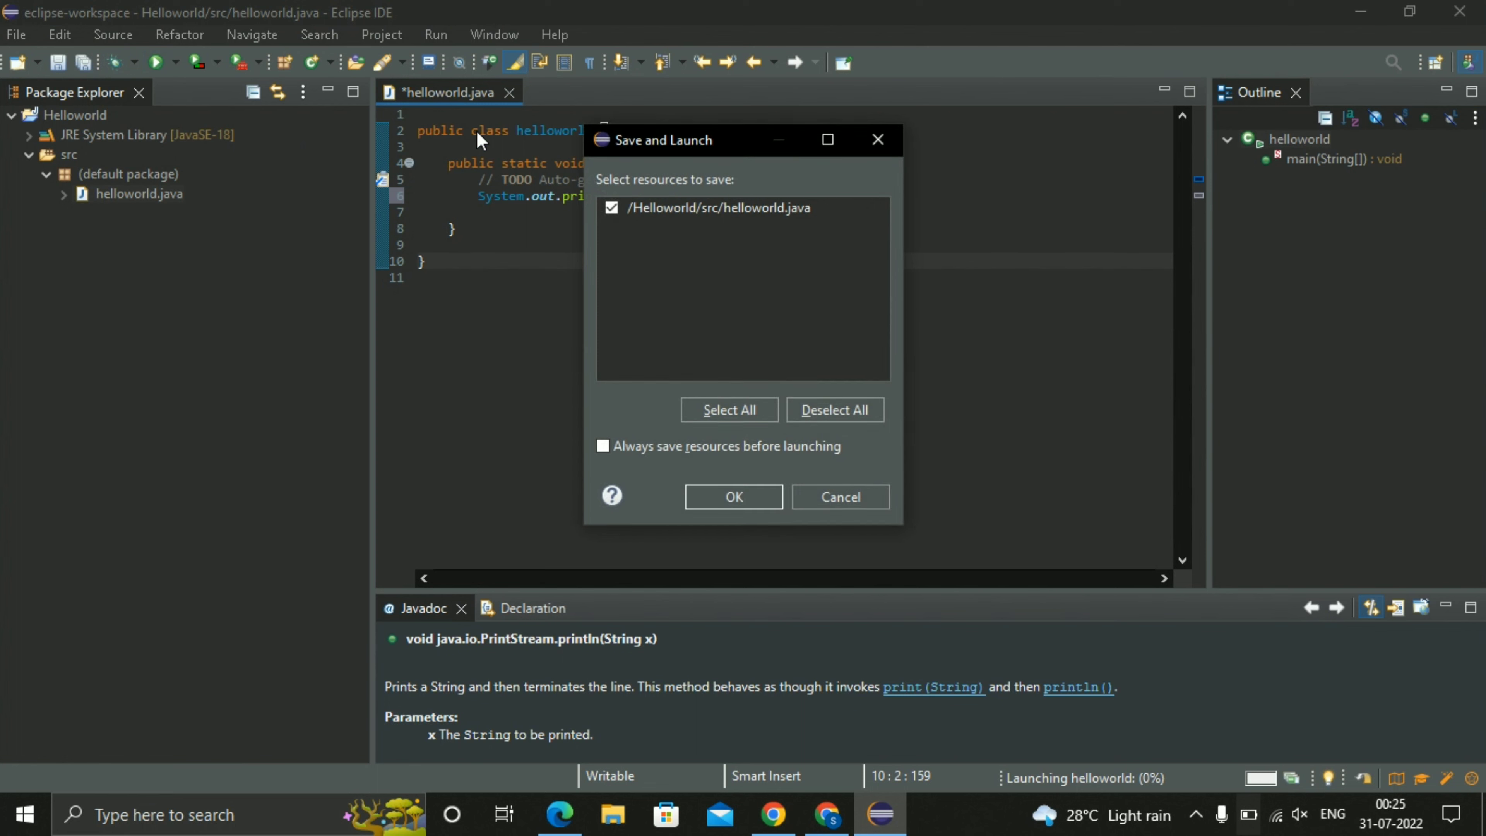
{"action": "left_click", "coordinate": [726, 502]}
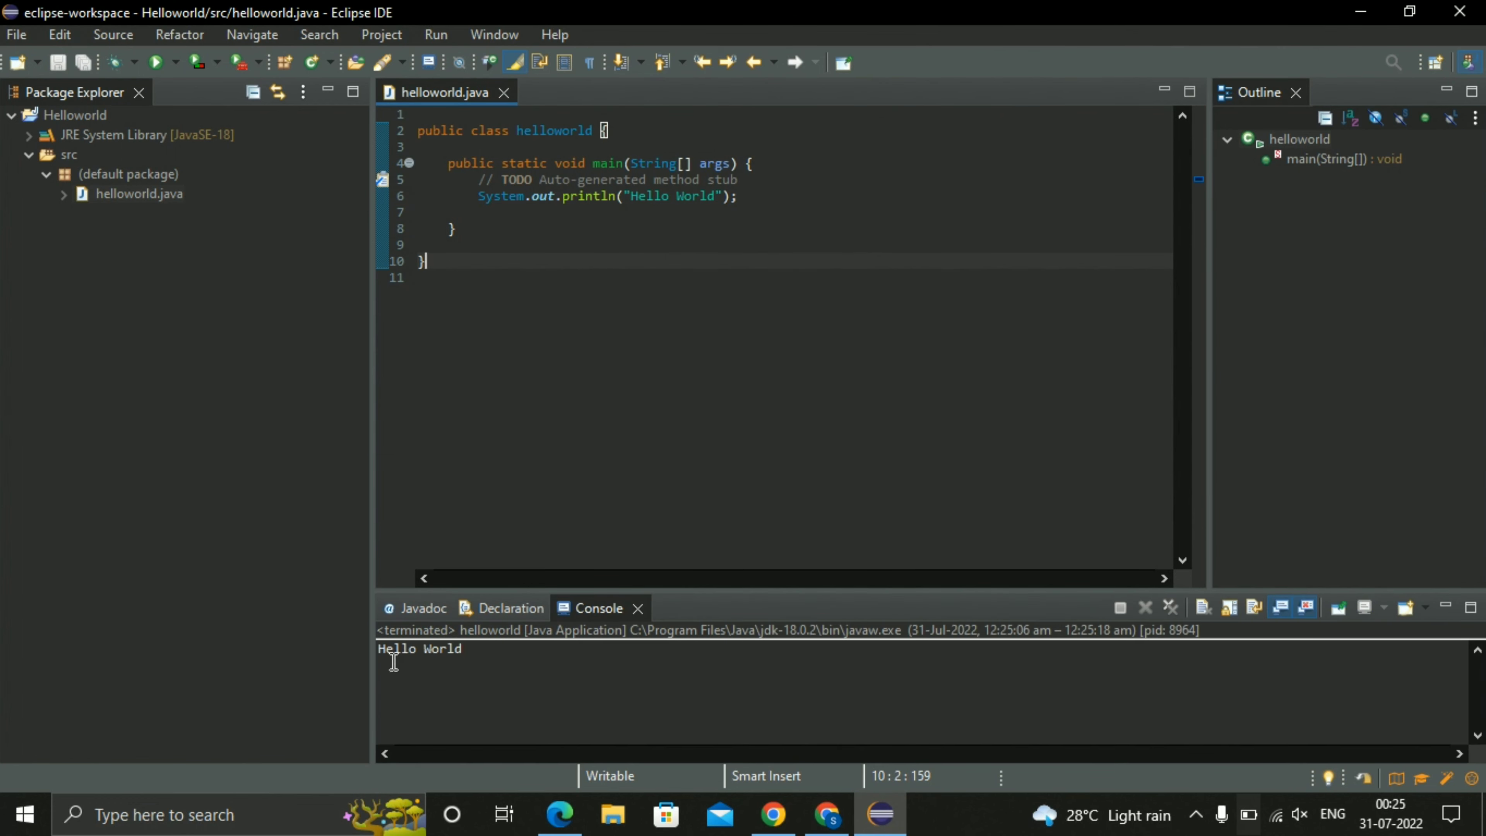
{"action": "left_click", "coordinate": [393, 661]}
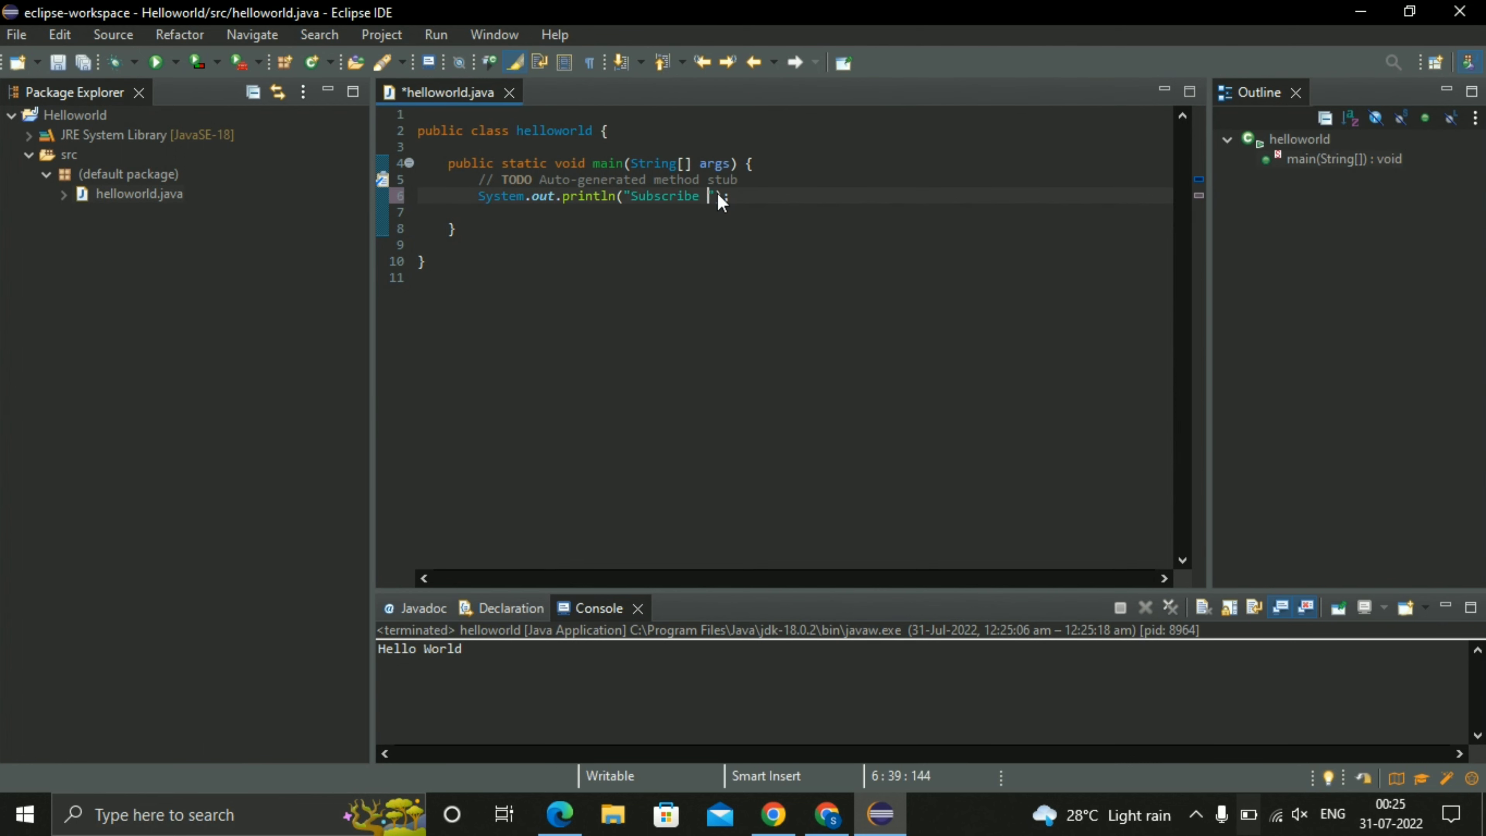
Replace the text printed by the println statement with "Subscribe to my channel".
{"action": "type", "text": "to my channel"}
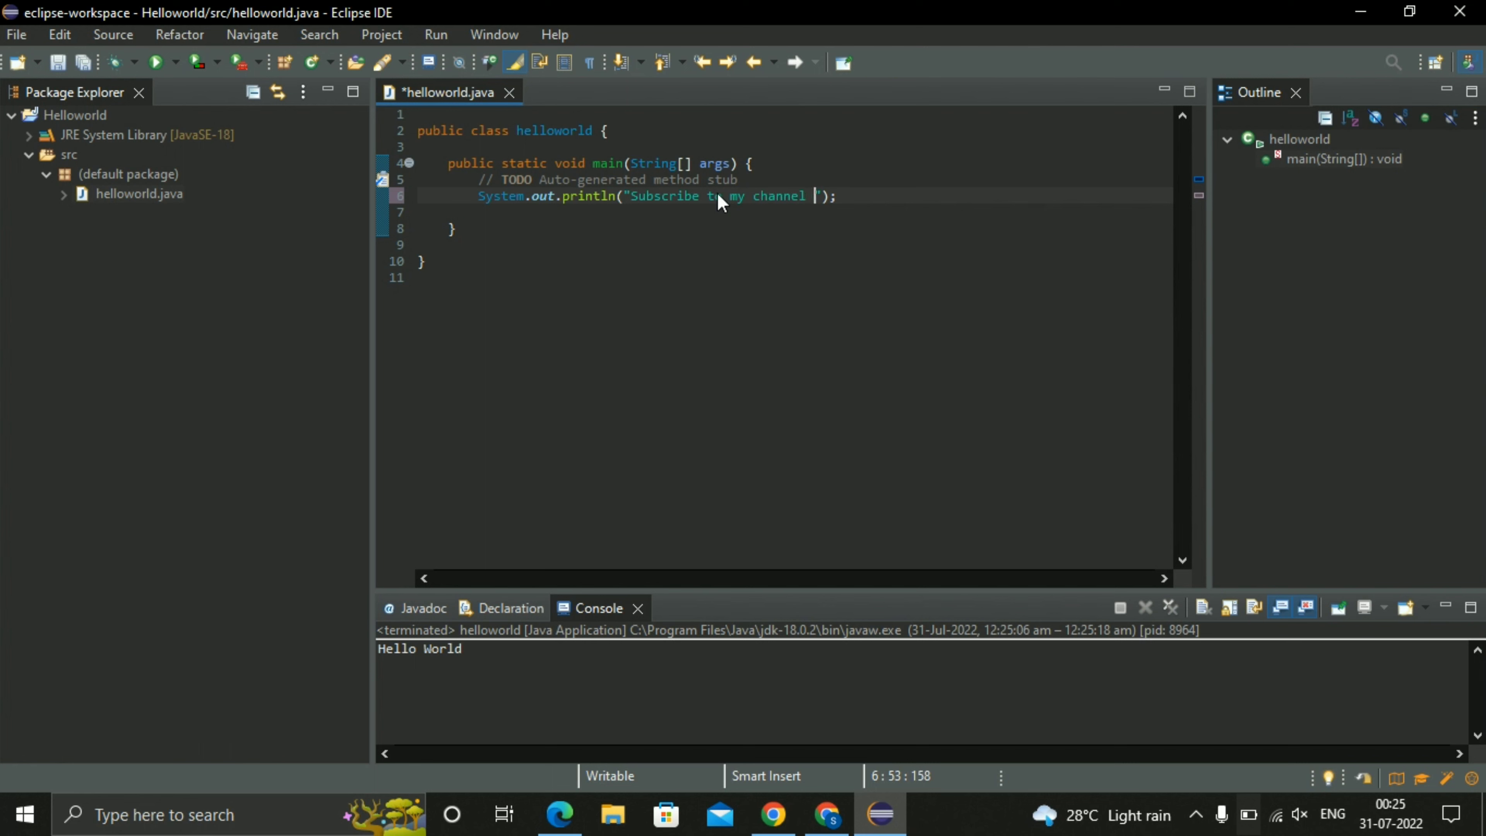